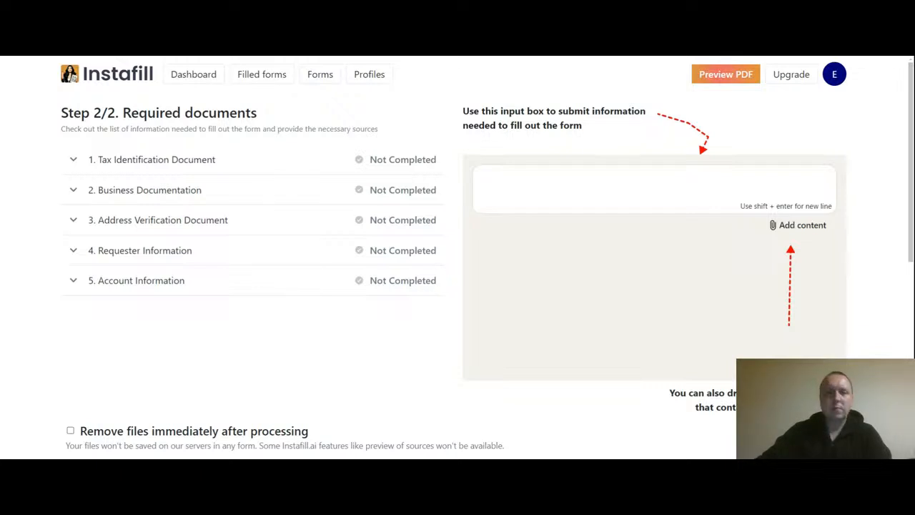
click(73, 160)
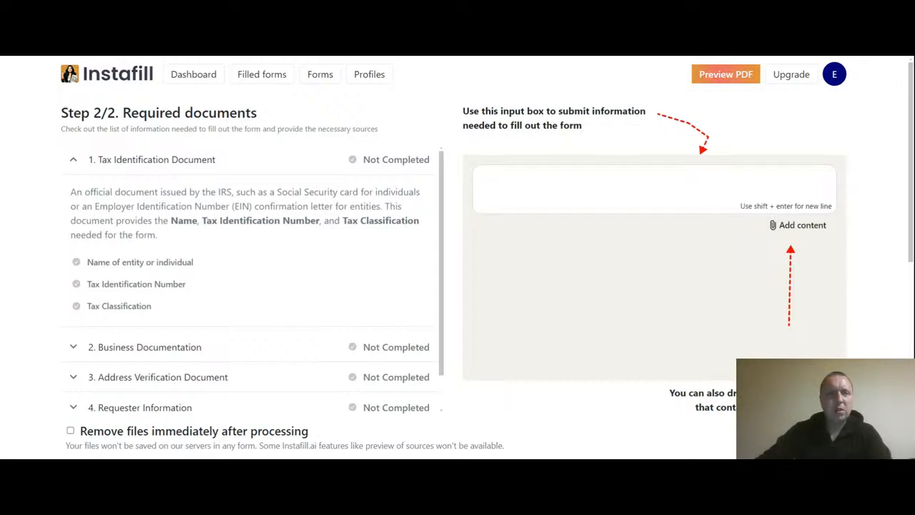
click(73, 162)
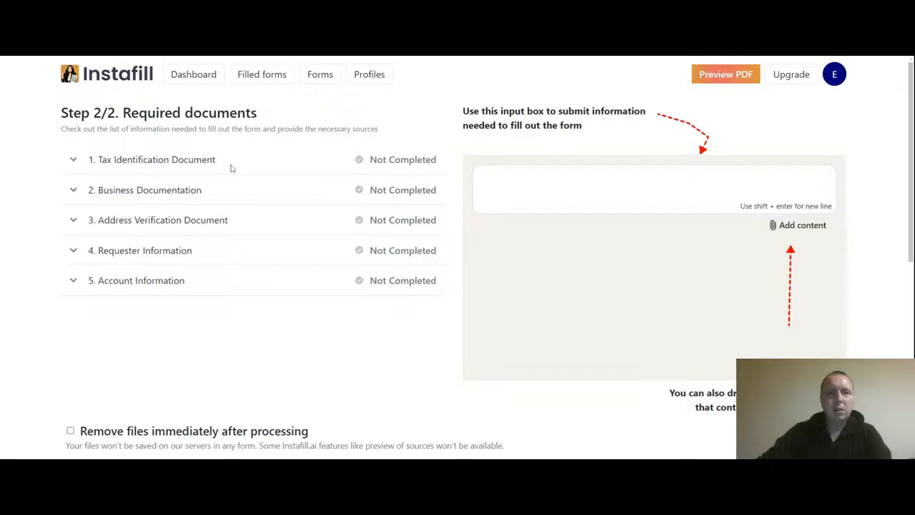
click(75, 167)
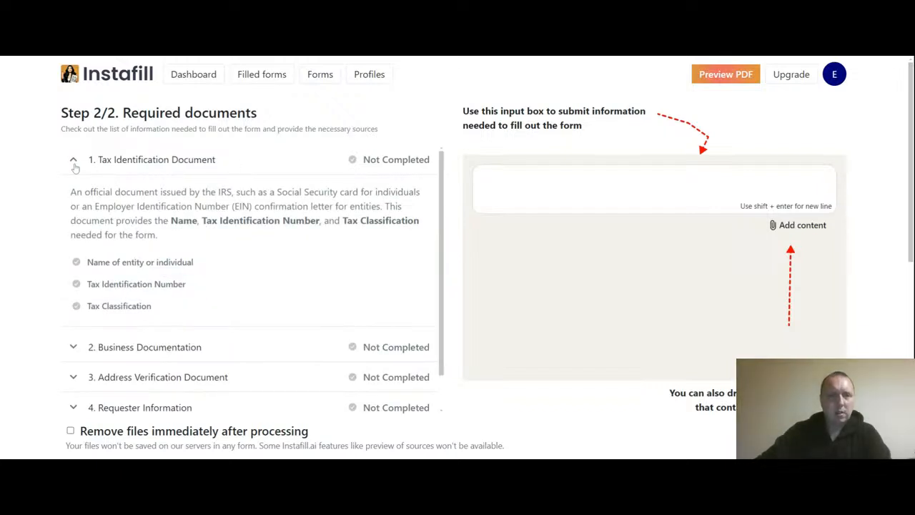
scroll(205, 245, down, 1)
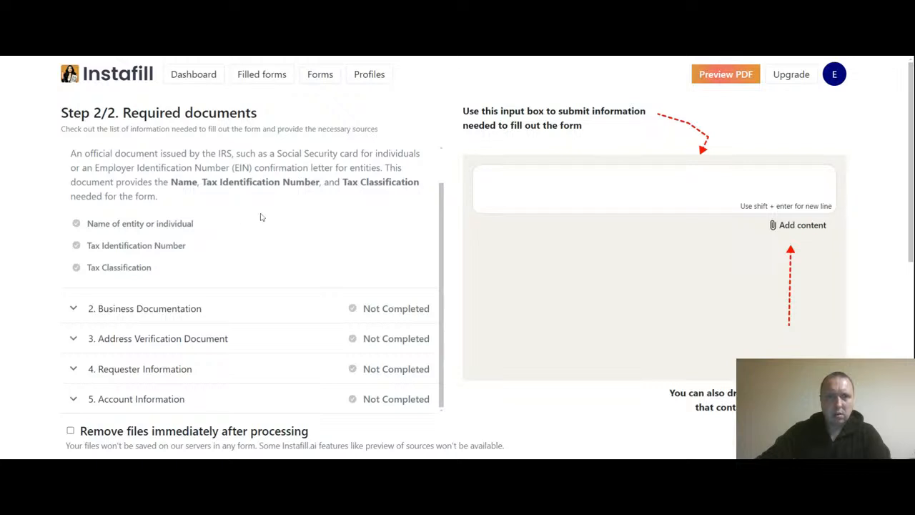
scroll(240, 219, down, 1)
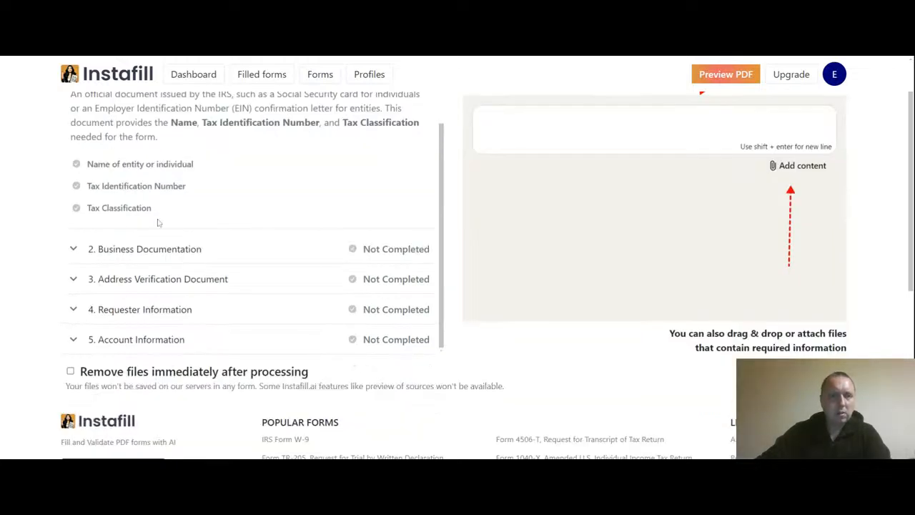
click(75, 250)
scroll(178, 198, down, 1)
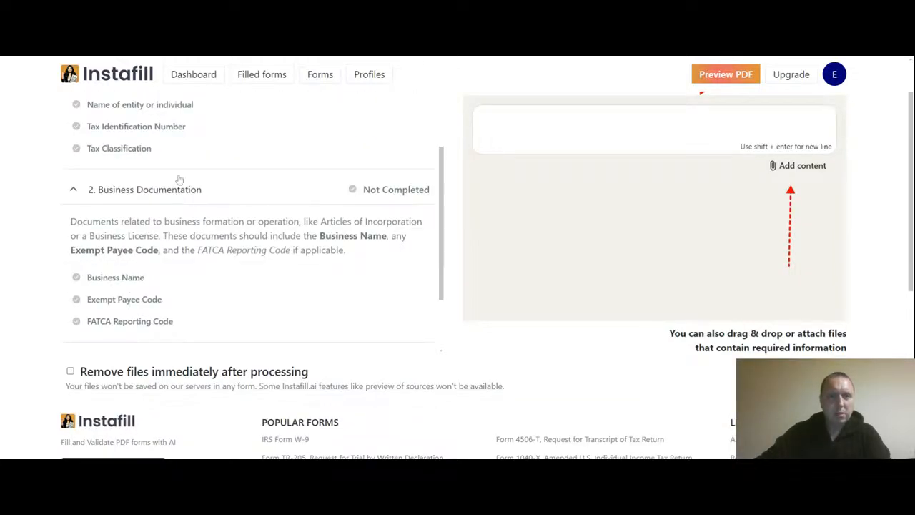
scroll(178, 177, down, 1)
click(74, 300)
scroll(155, 229, down, 1)
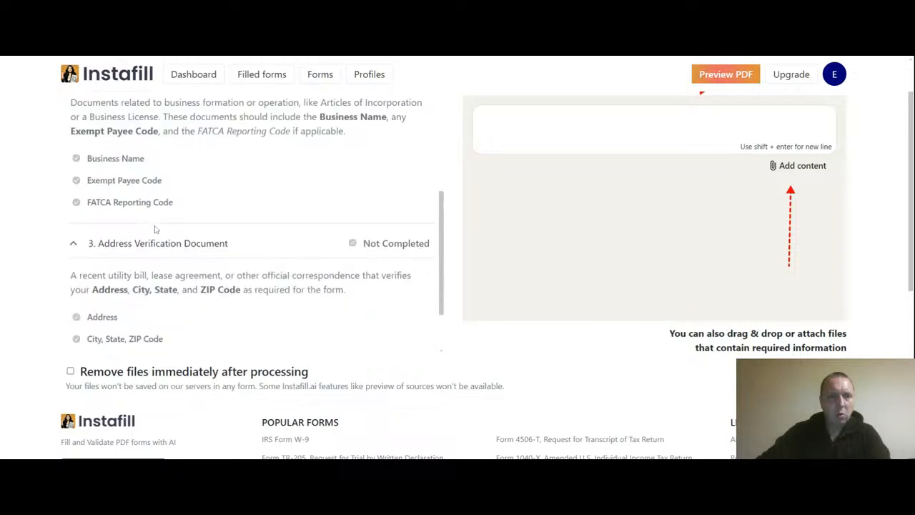
scroll(167, 213, down, 1)
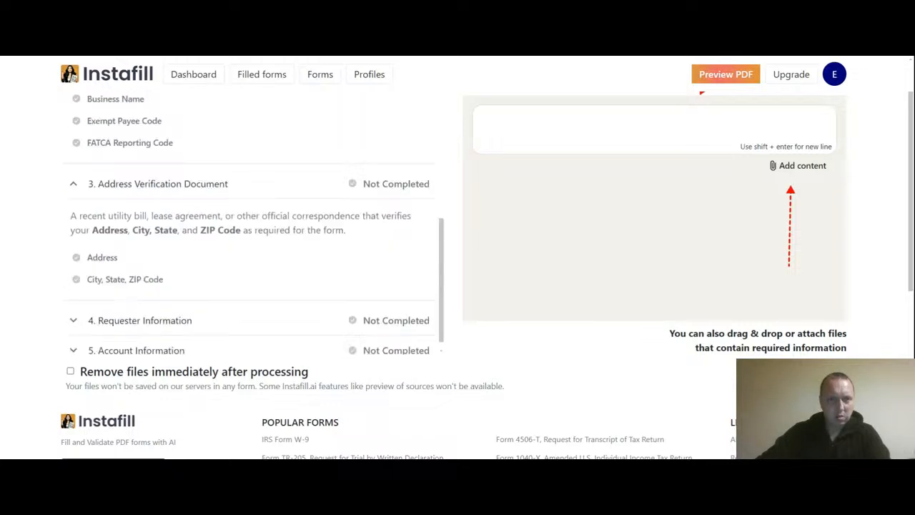
click(75, 312)
scroll(184, 230, down, 2)
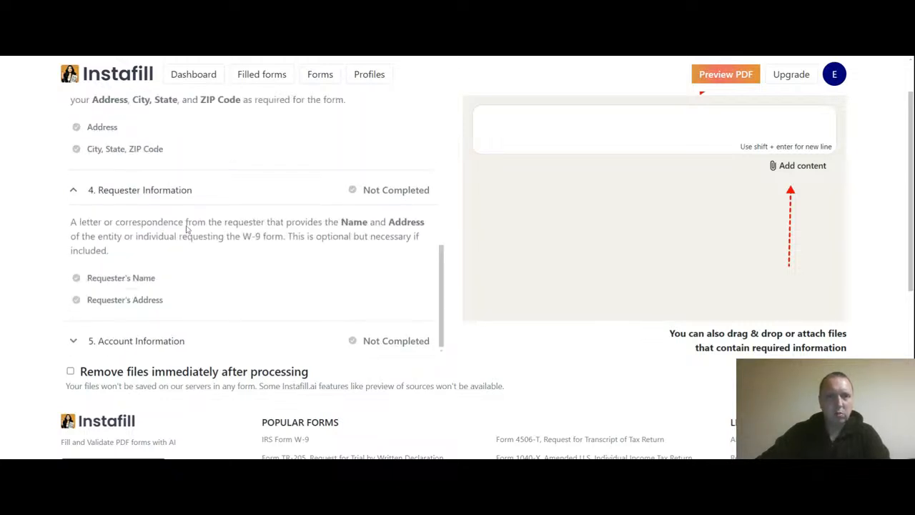
click(75, 341)
scroll(238, 294, up, 4)
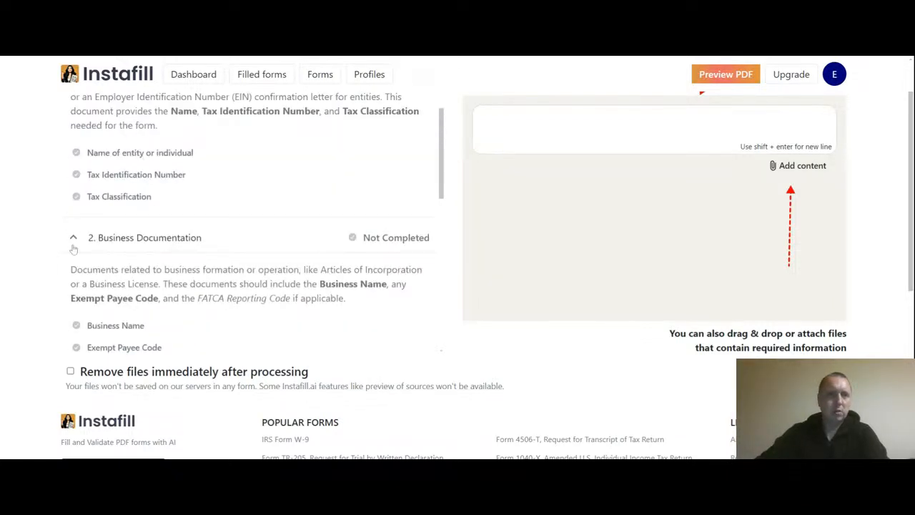
click(74, 247)
click(73, 268)
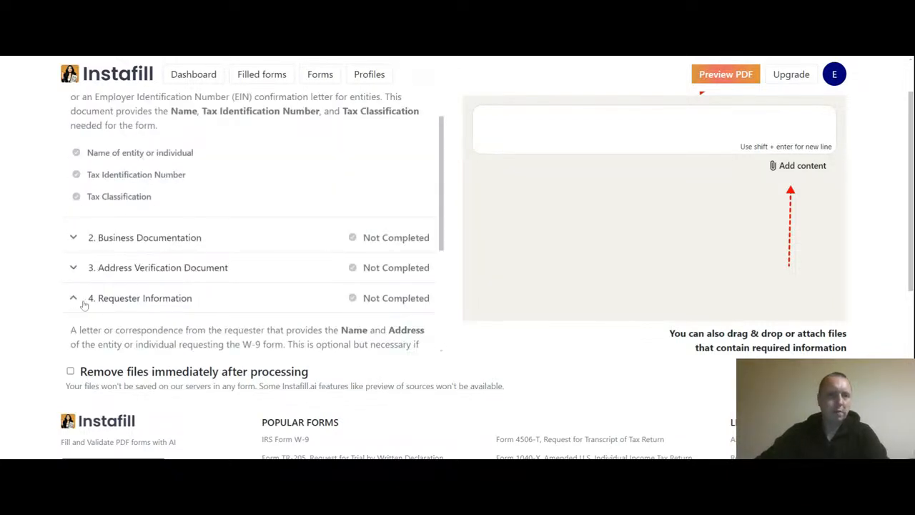
click(73, 298)
scroll(109, 265, down, 1)
click(76, 275)
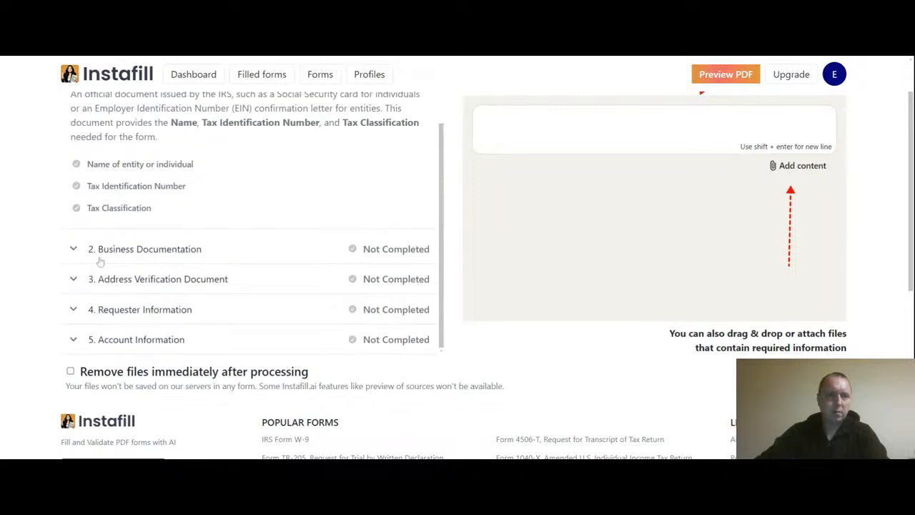
scroll(153, 260, up, 1)
click(73, 106)
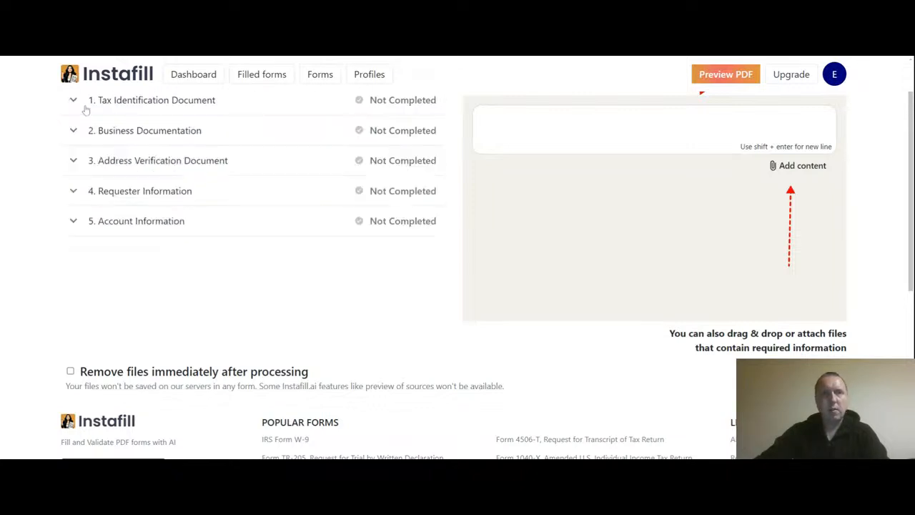
scroll(760, 229, up, 1)
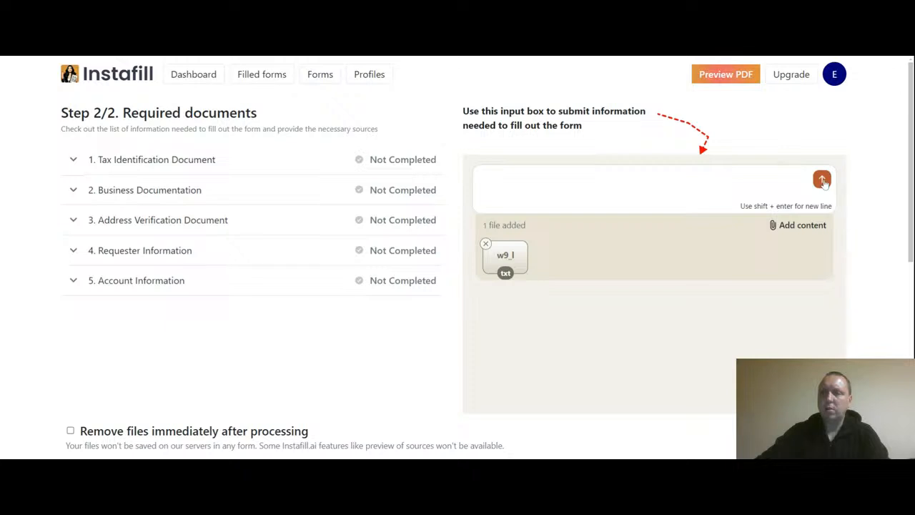
Step: Submit the attached w9_l.txt file as source information
click(821, 180)
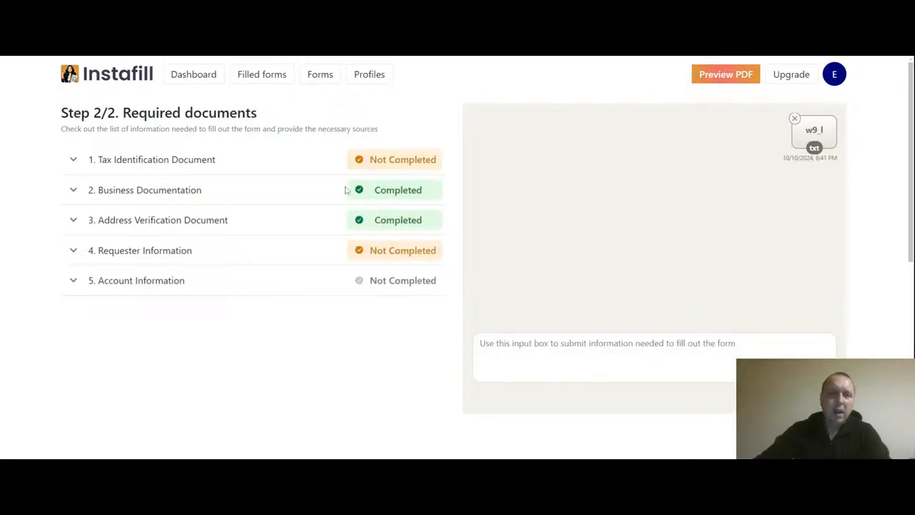
Step: Review the Business Documentation and Tax Identification Document checklists, then copy the missing 'Tax Identification Number' label
click(74, 190)
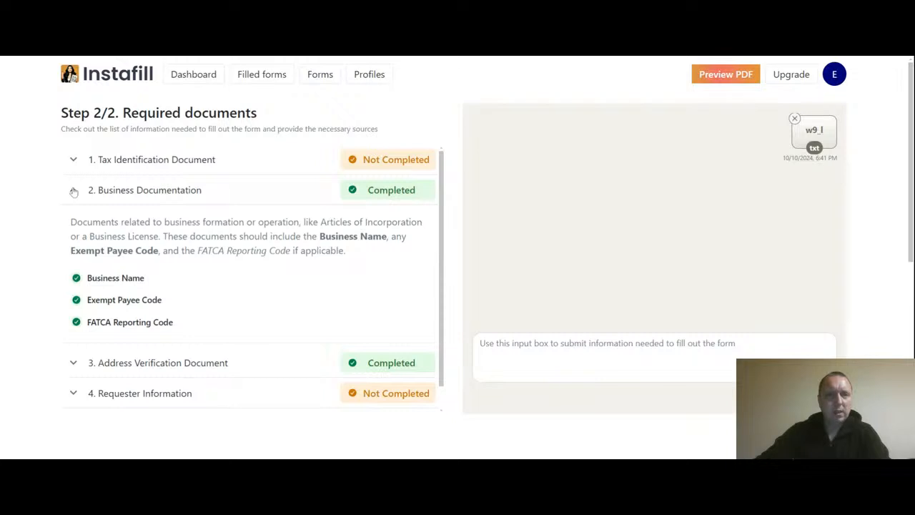
click(74, 190)
click(73, 160)
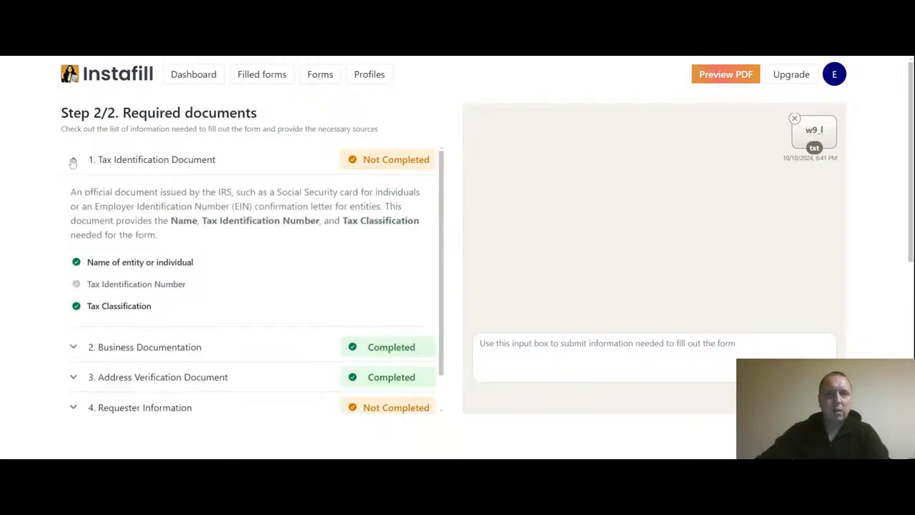
click(73, 160)
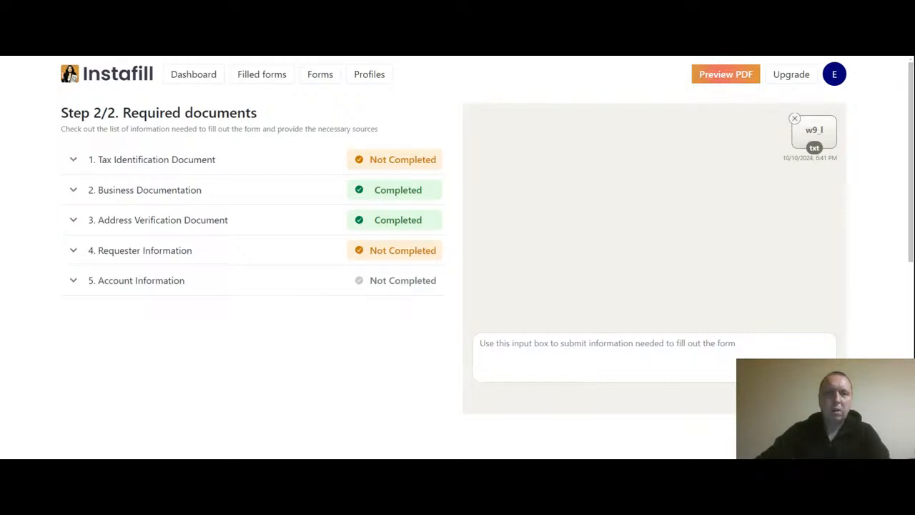
click(73, 161)
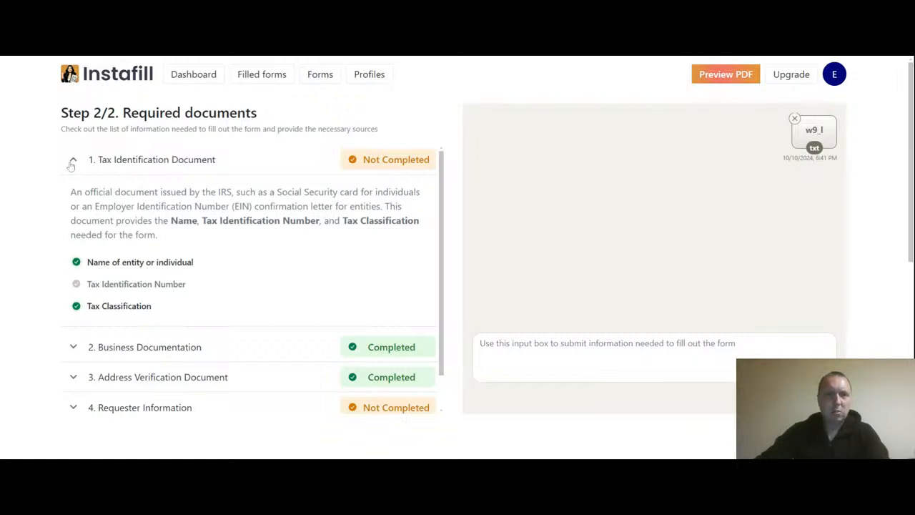
click(72, 162)
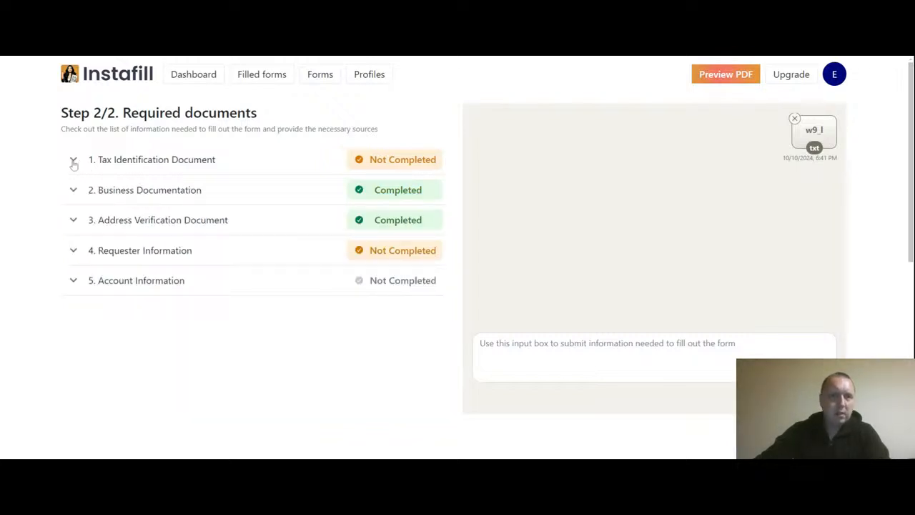
click(74, 163)
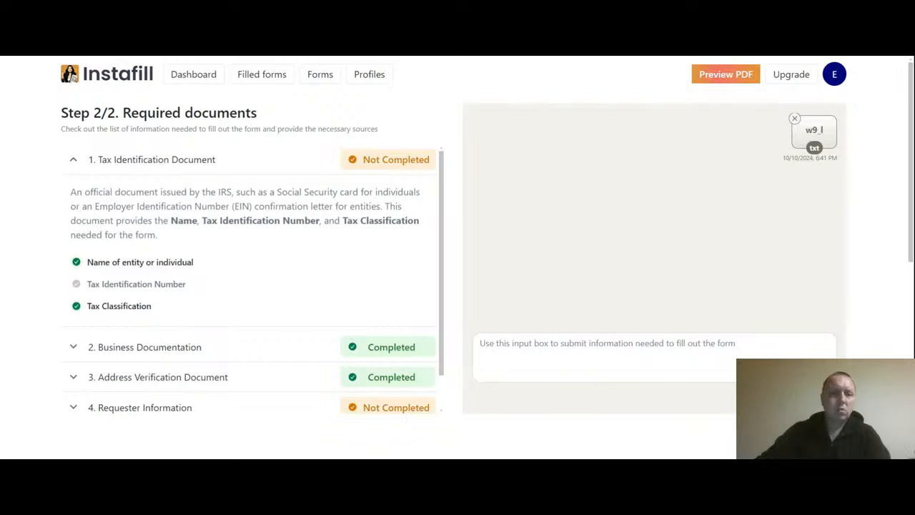
drag(190, 288, 86, 287)
key(ctrl+c)
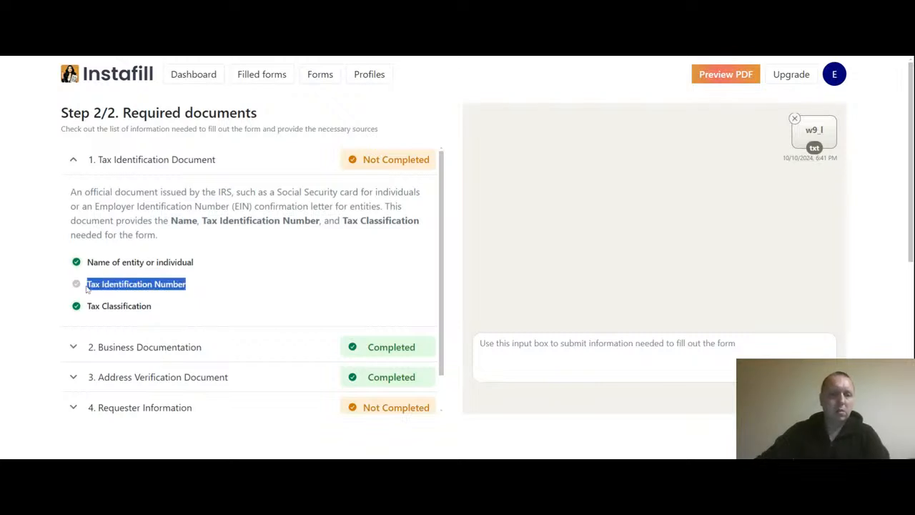
click(503, 355)
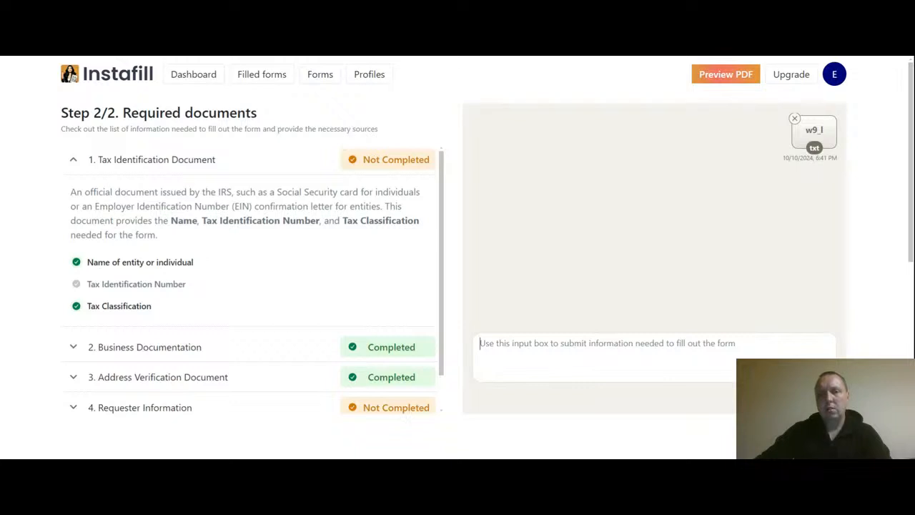
Step: Submit a 'Tax Identification Number:' message containing the taxpayer's identification number
key(ctrl+v)
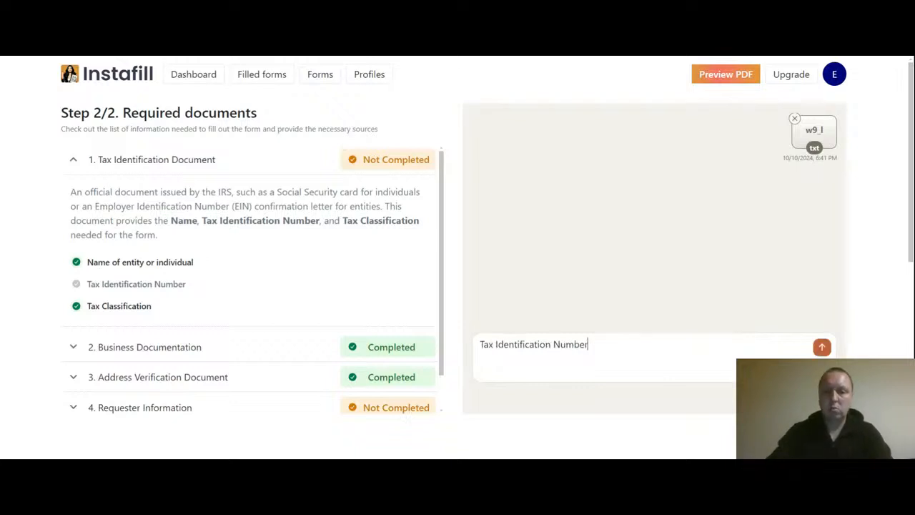
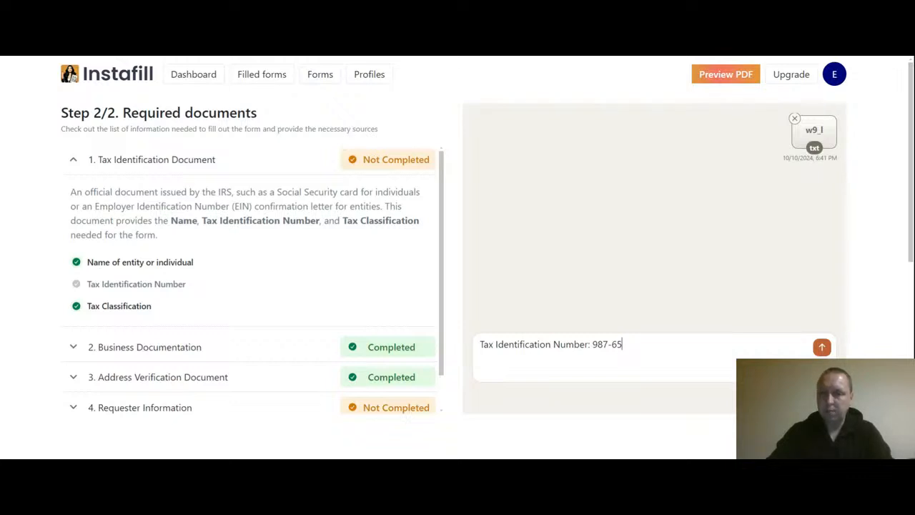
key(Return)
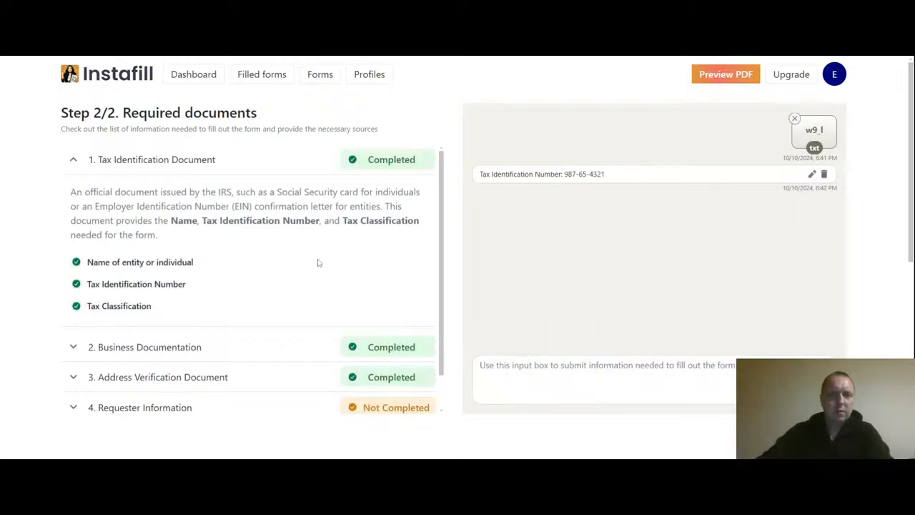
Step: Collapse the now-completed Tax Identification Document section
double_click(184, 285)
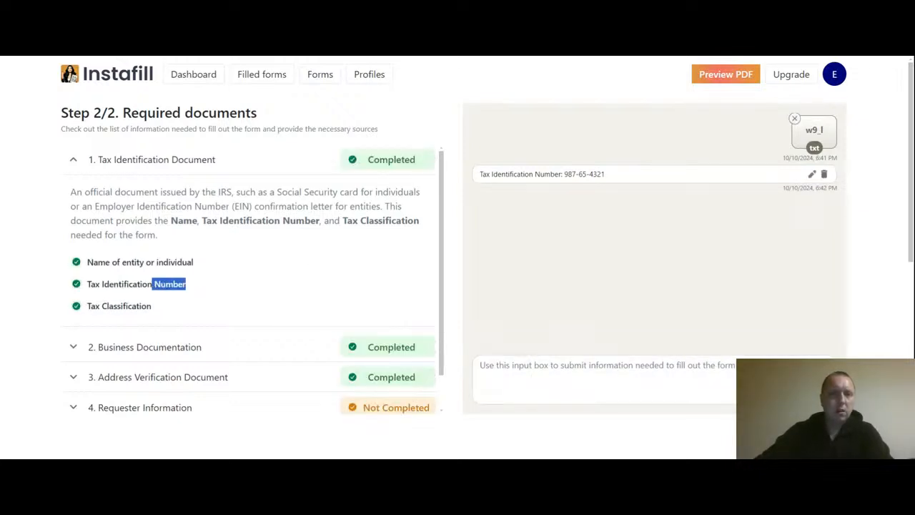
drag(185, 285, 87, 286)
click(92, 292)
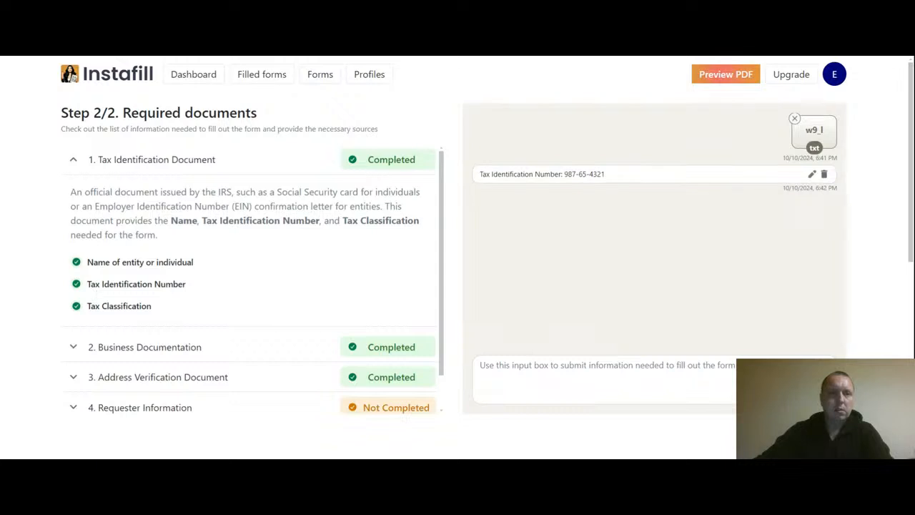
click(72, 163)
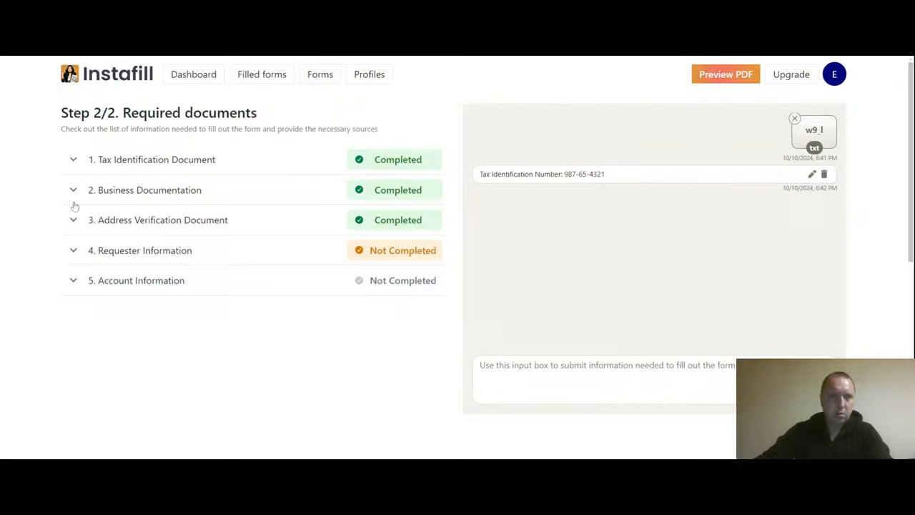
Step: Paste and submit the requester's address under Requester Information, then collapse that section
click(72, 252)
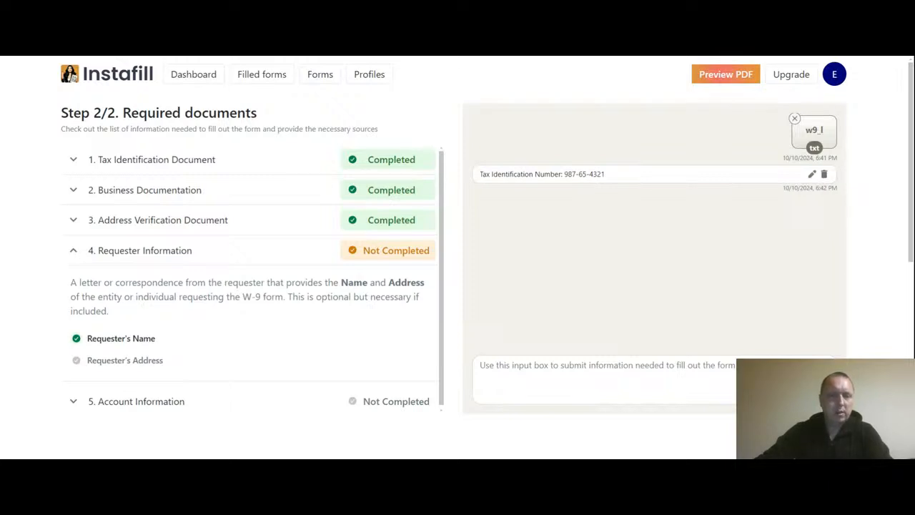
scroll(155, 254, down, 1)
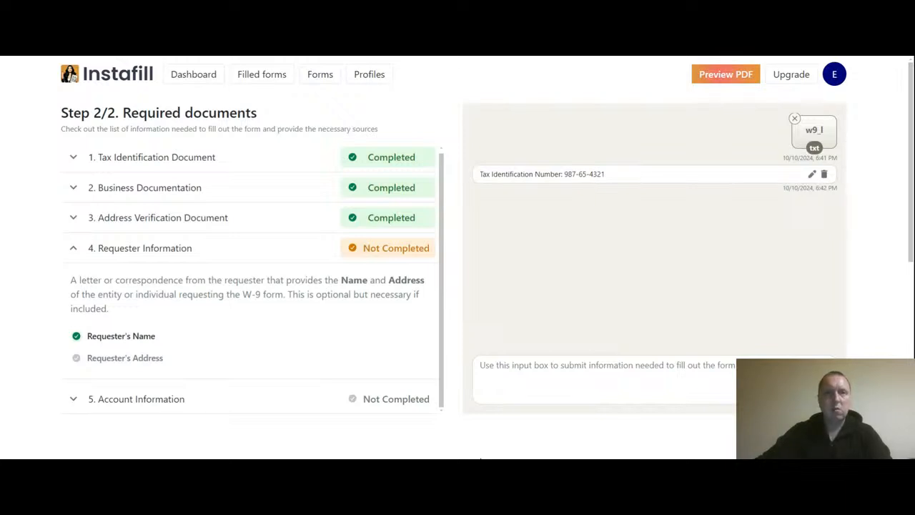
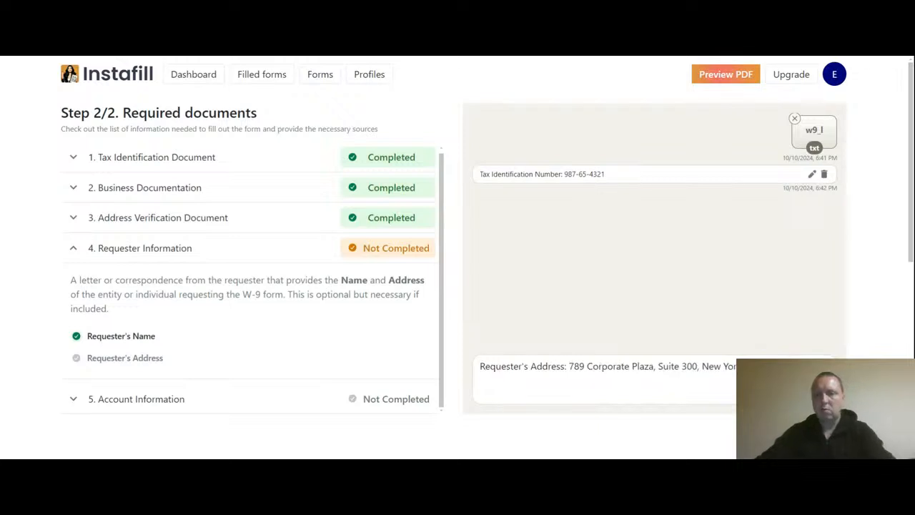
key(Return)
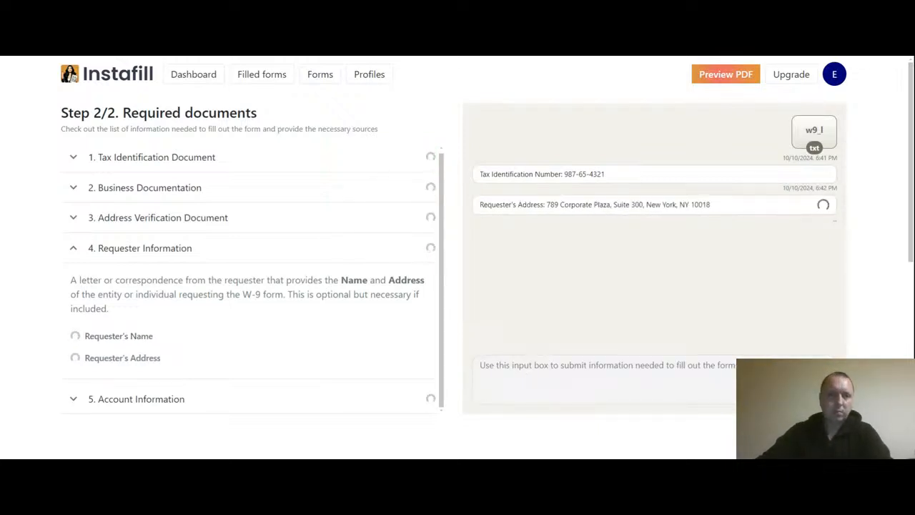
click(73, 250)
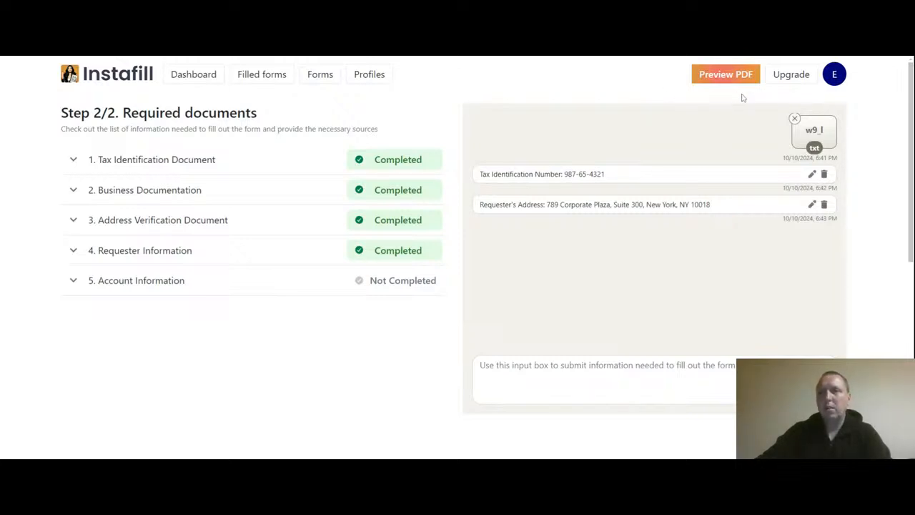
Step: Refresh the PDF preview and scroll through the filled W-9 form
click(718, 77)
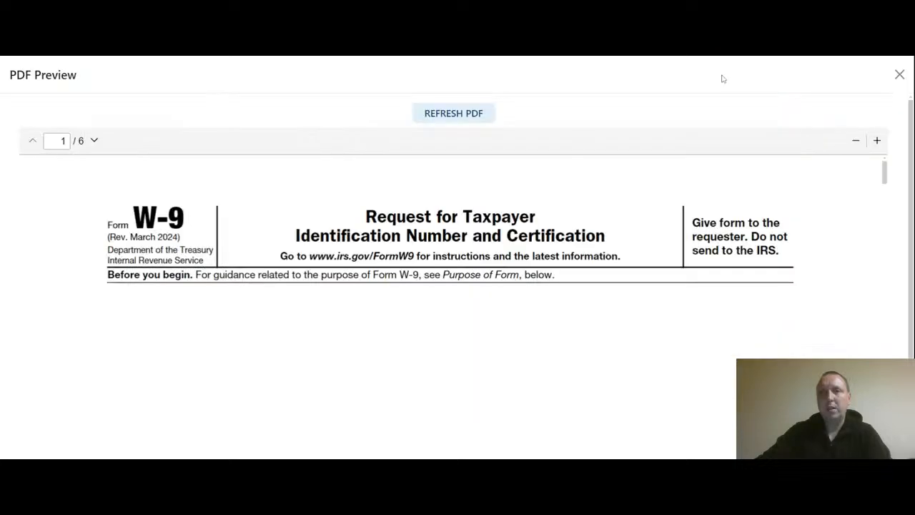
click(445, 116)
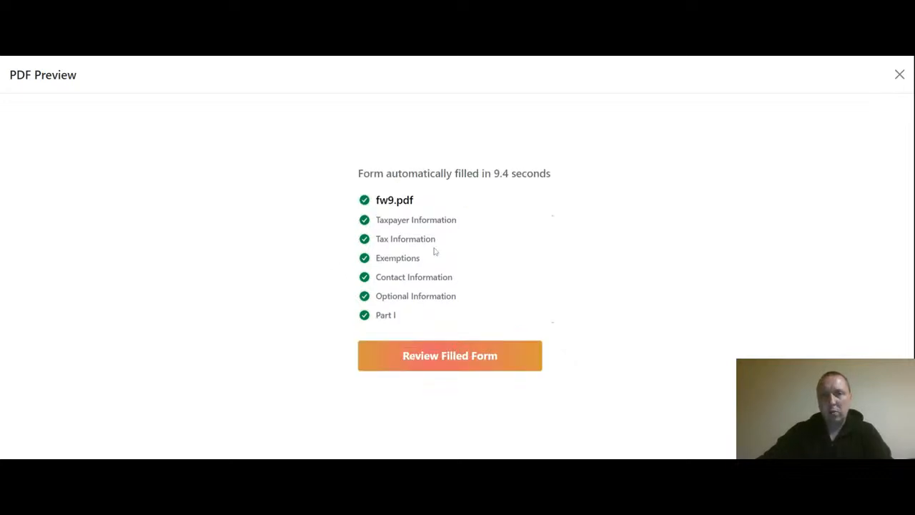
click(446, 357)
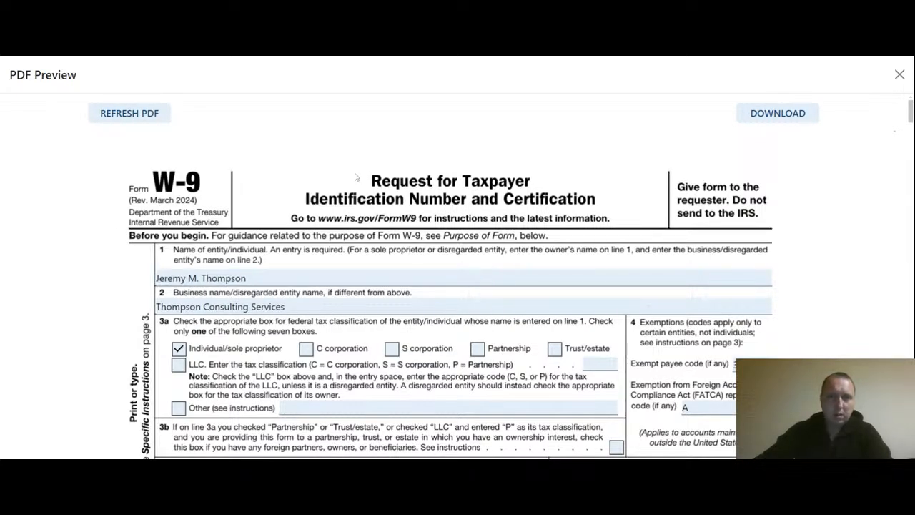
scroll(361, 171, down, 1)
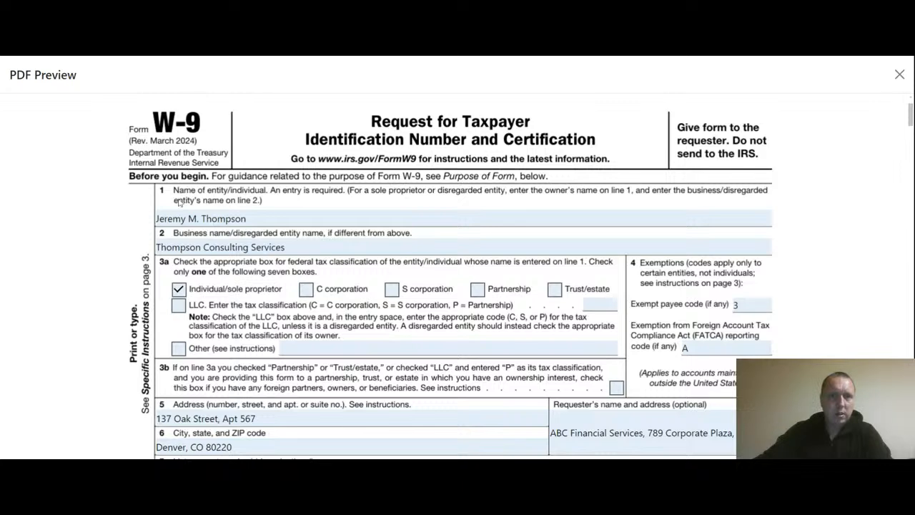
scroll(246, 235, down, 1)
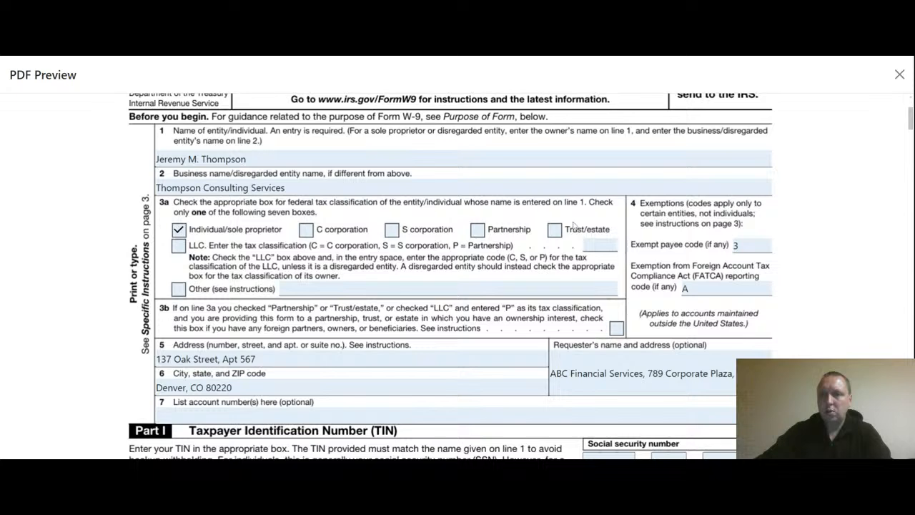
scroll(576, 227, down, 1)
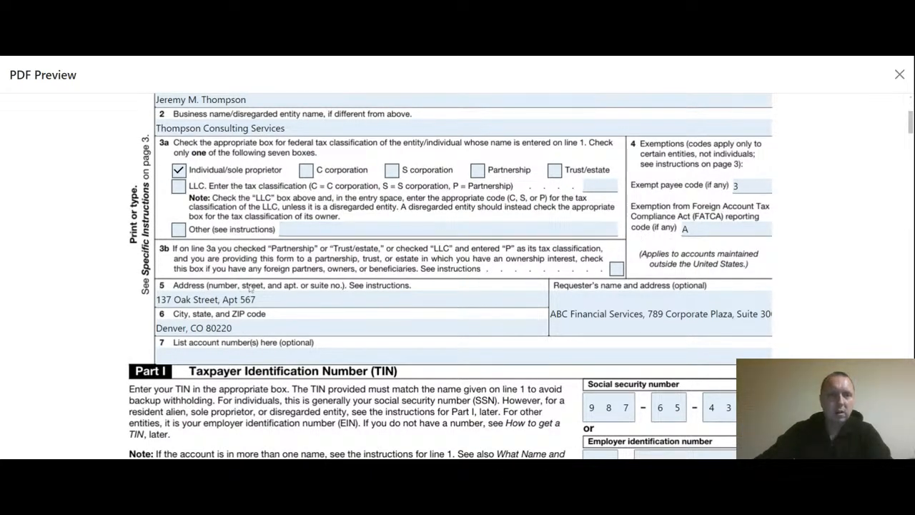
scroll(251, 288, down, 1)
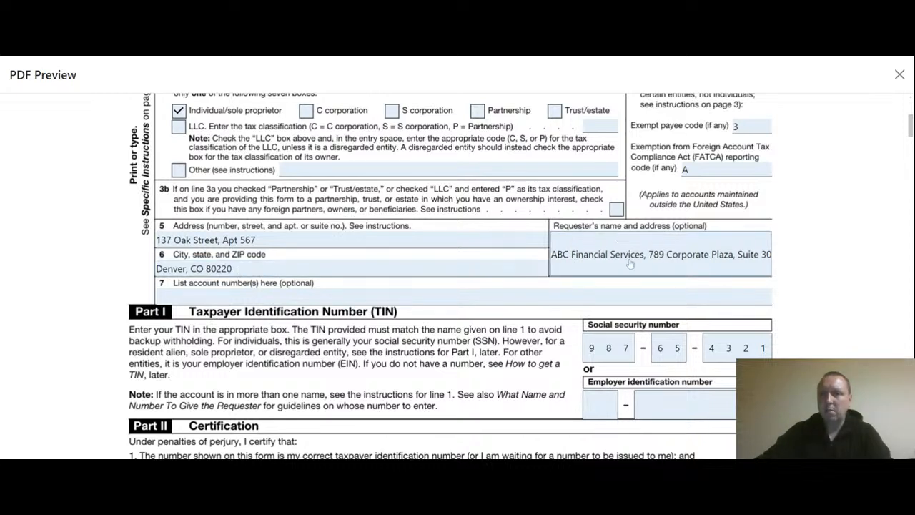
click(652, 261)
drag(654, 261, 535, 262)
click(744, 262)
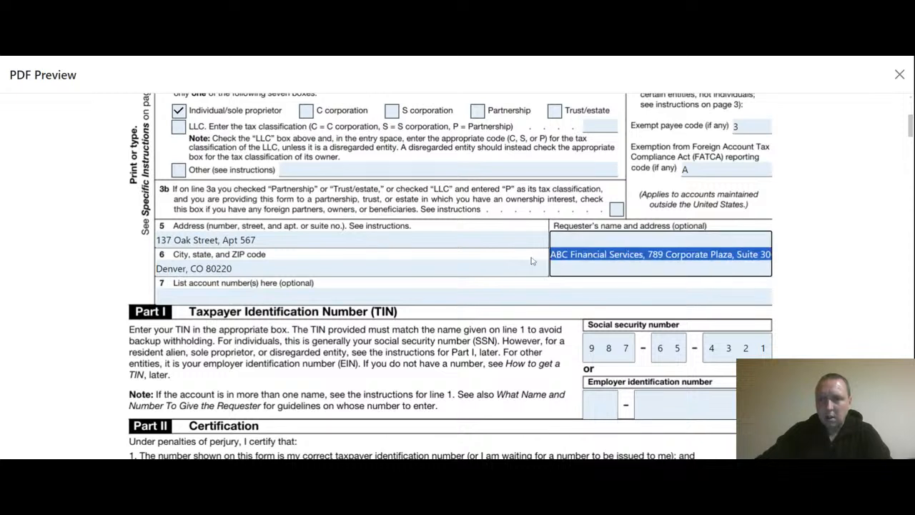
click(611, 259)
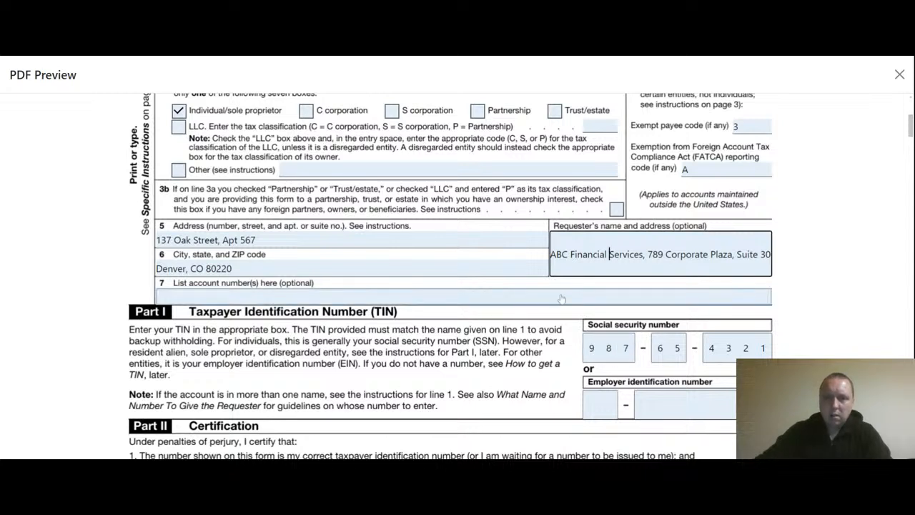
click(527, 287)
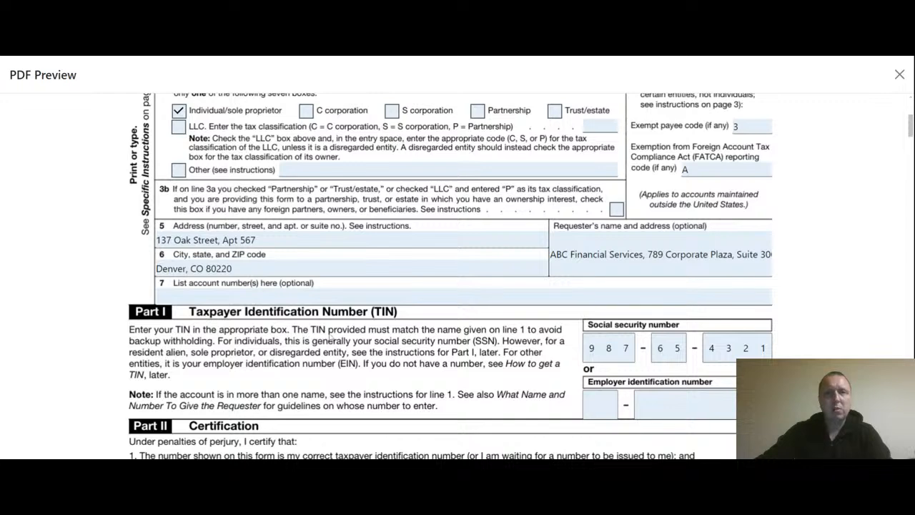
scroll(345, 354, up, 4)
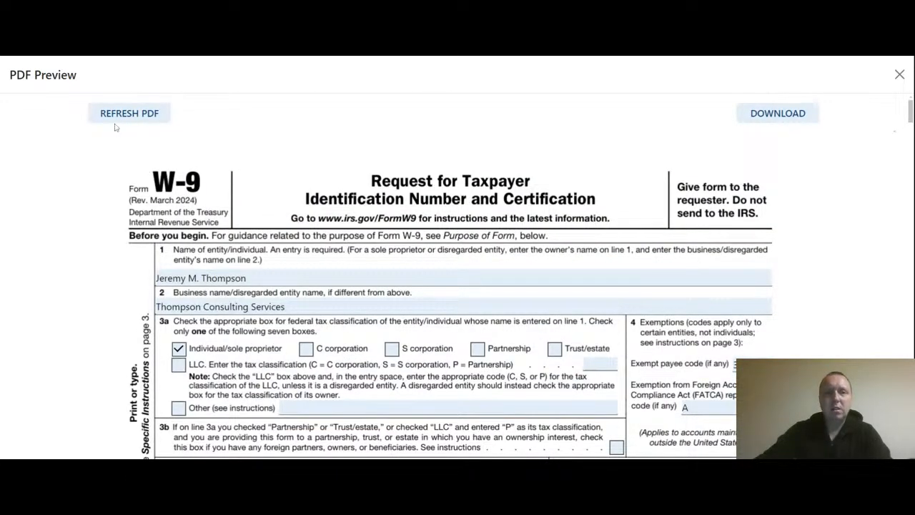
scroll(348, 245, down, 5)
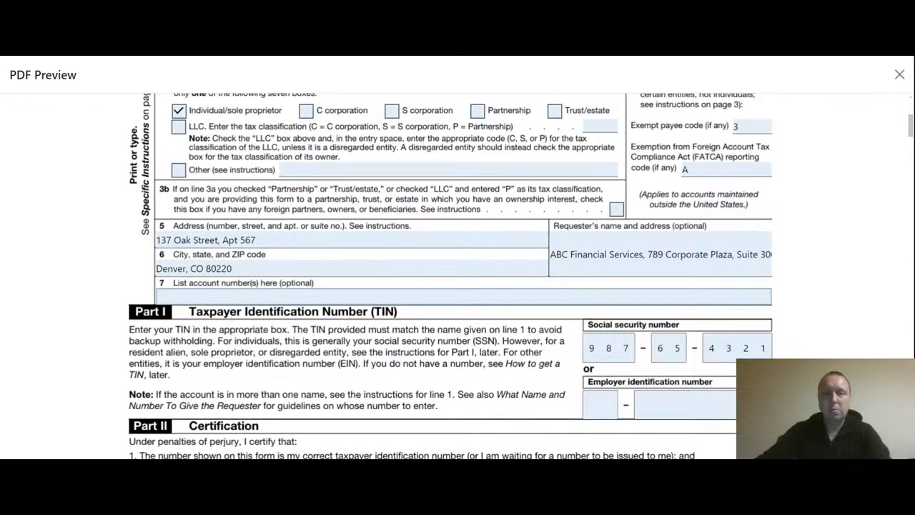
Step: Try entering an account number on line 7, erase part of it, and close the preview
click(197, 299)
text(147852)
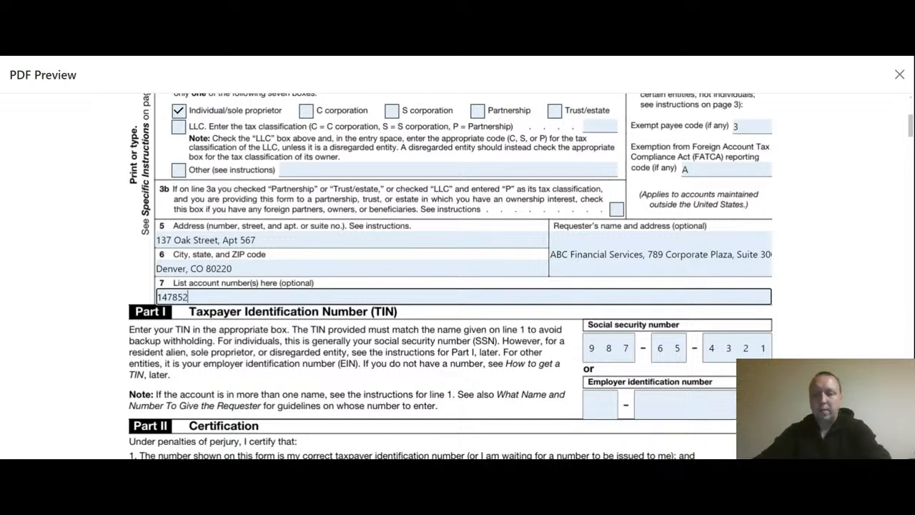
key(BackSpace)
key(BackSpace)
key(BackSpace)
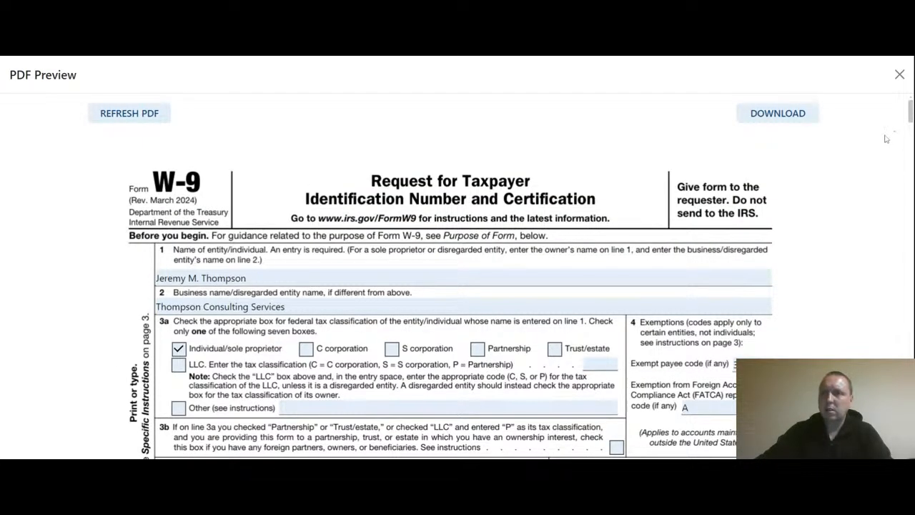
click(899, 76)
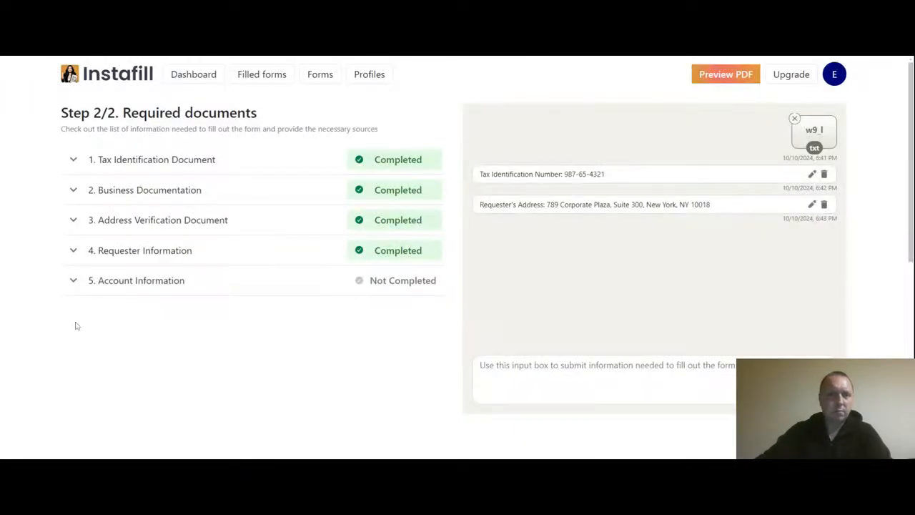
Step: Submit an 'Account number:' entry under Account Information, then collapse that section
click(75, 285)
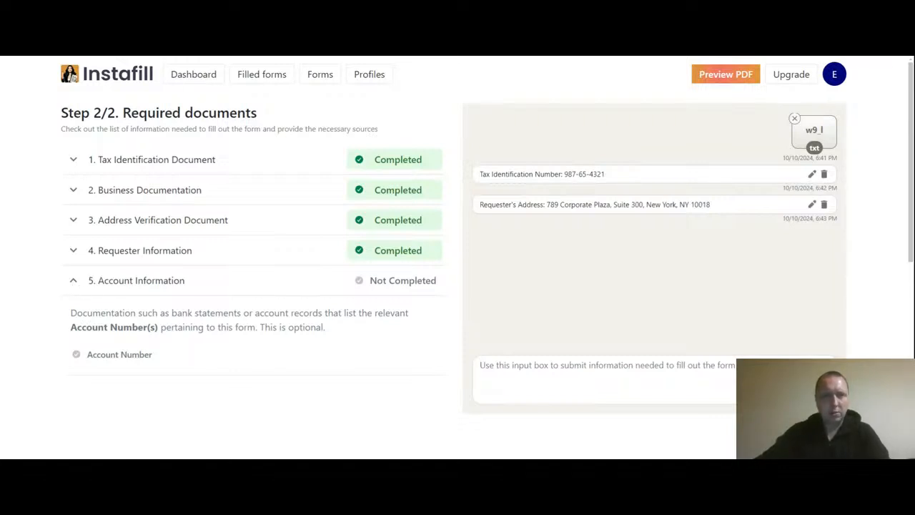
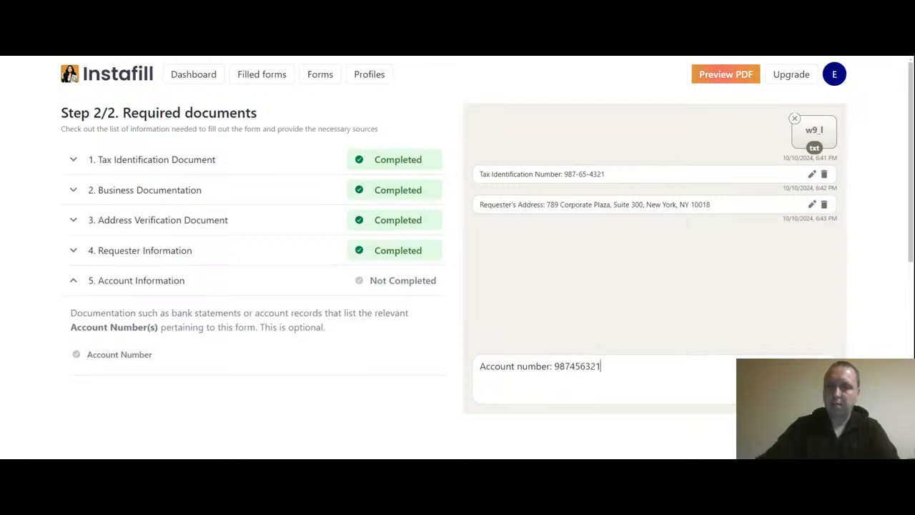
key(Return)
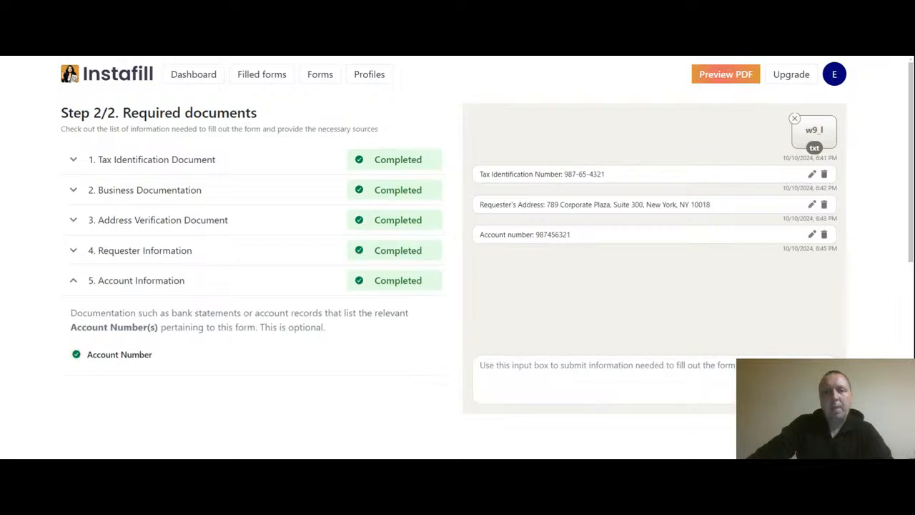
click(73, 281)
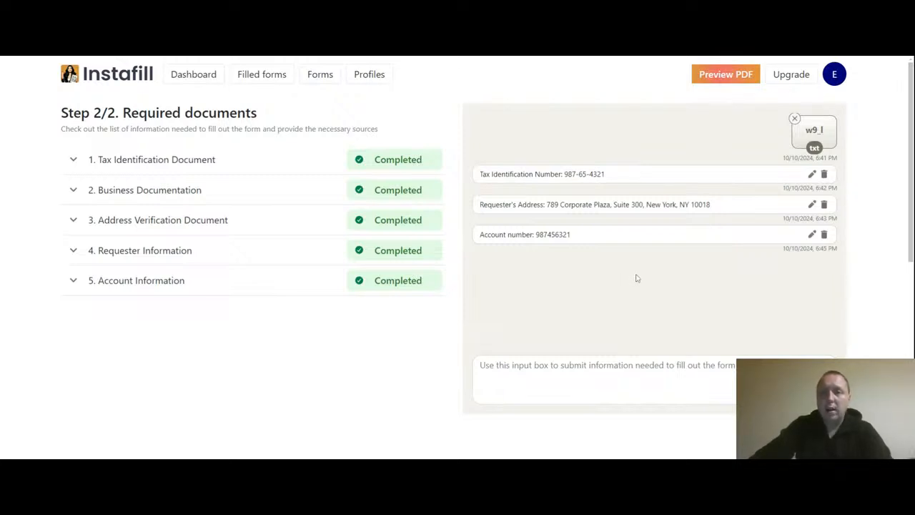
Step: Regenerate the W-9 in the PDF preview and show the filled form
click(728, 76)
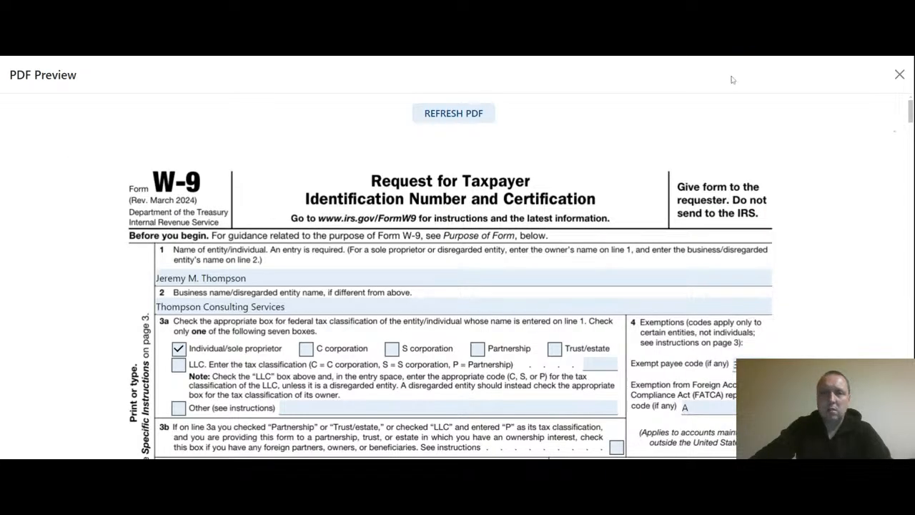
click(433, 116)
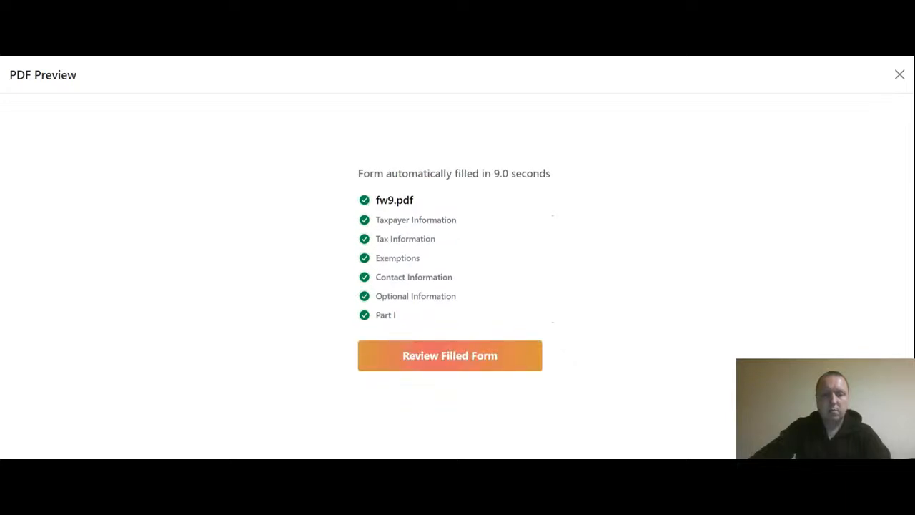
click(447, 361)
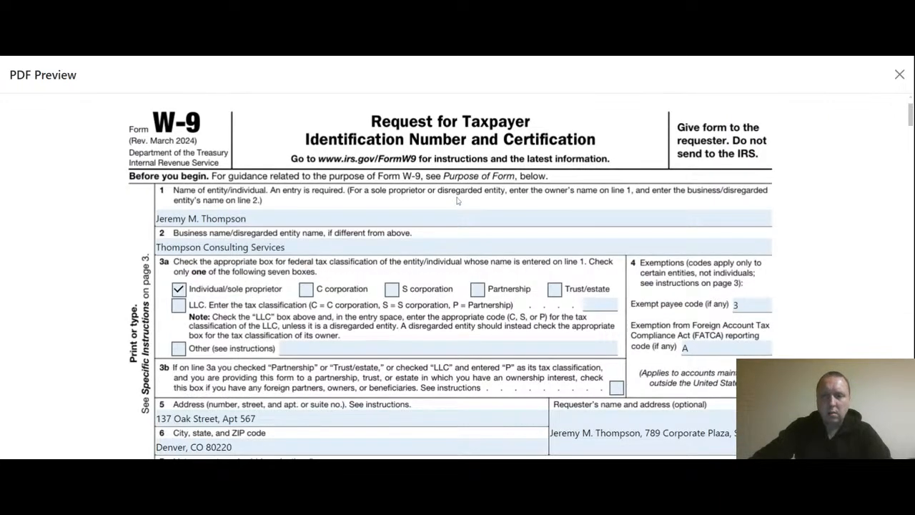
Step: Scroll through the regenerated W-9's filled fields, then close the preview
scroll(446, 228, down, 1)
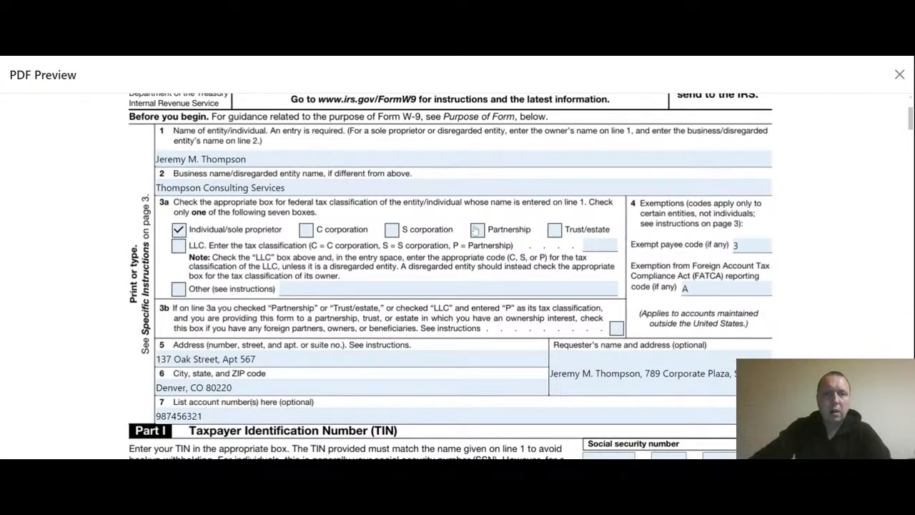
scroll(475, 228, down, 1)
scroll(458, 200, down, 1)
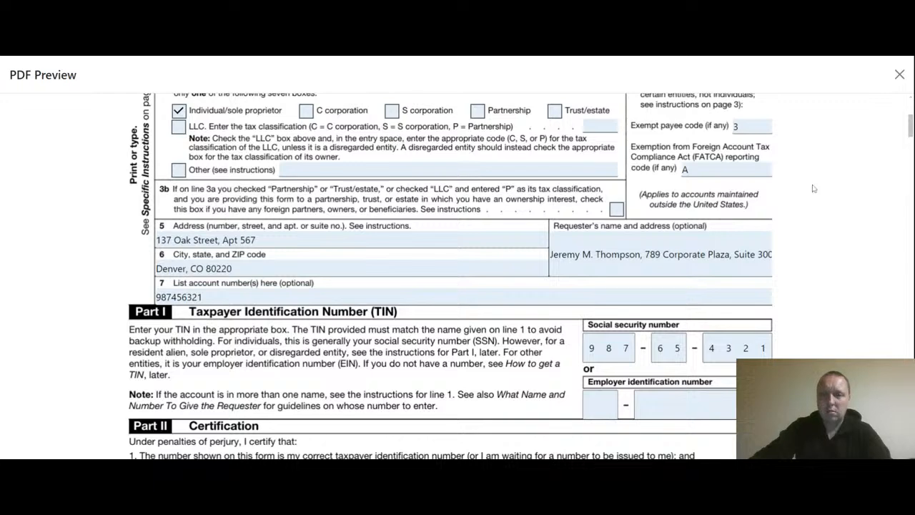
scroll(659, 282, up, 3)
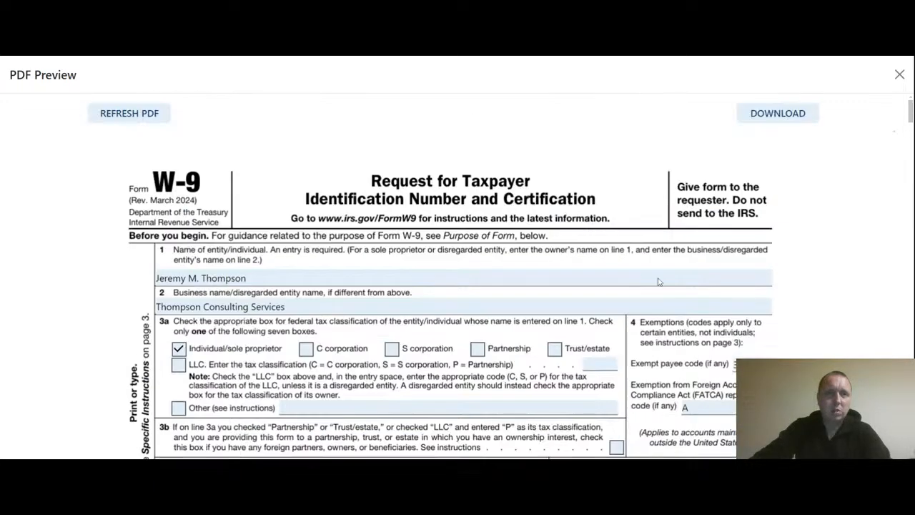
scroll(658, 283, down, 2)
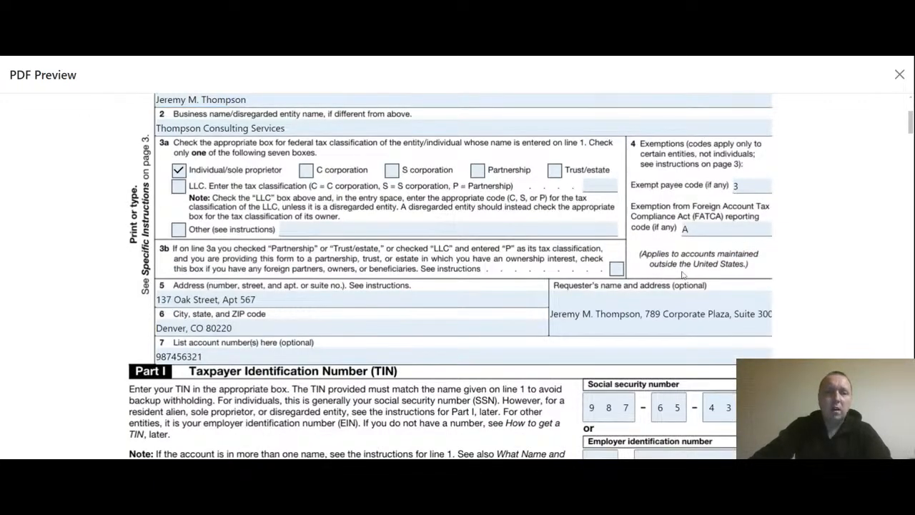
scroll(683, 275, down, 2)
scroll(682, 277, down, 2)
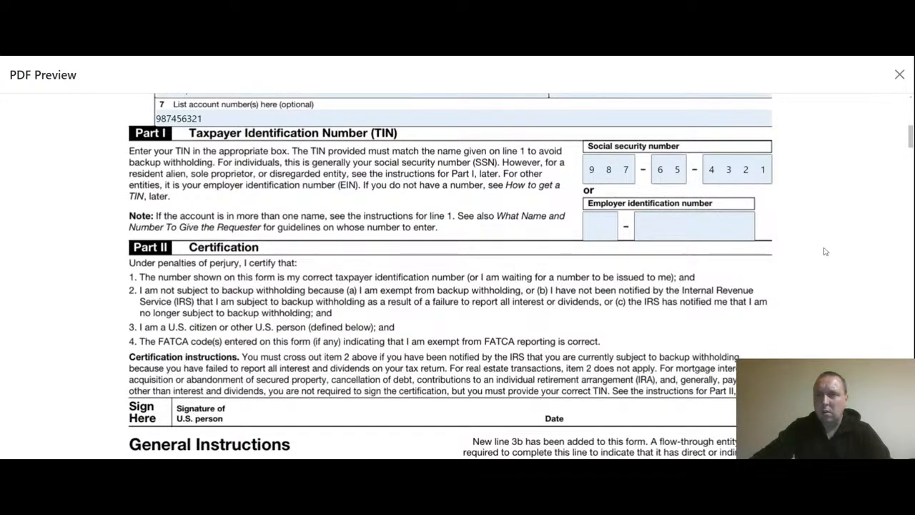
scroll(825, 251, up, 4)
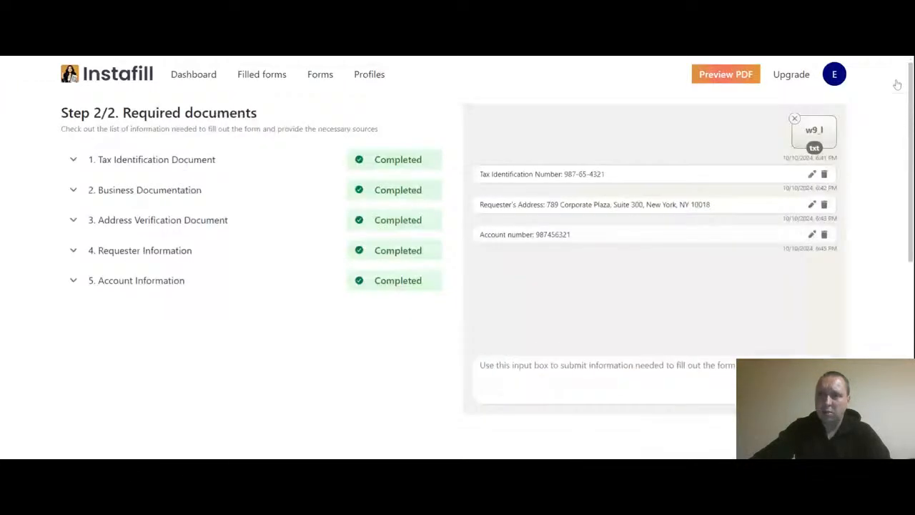
click(899, 74)
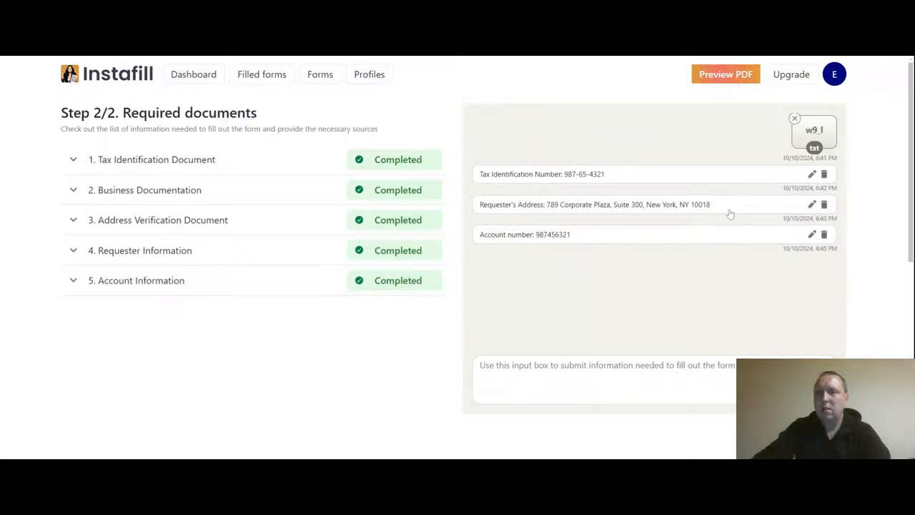
Step: Delete the old account number entry and submit a new 'Account Number:' entry with two numbers
click(512, 94)
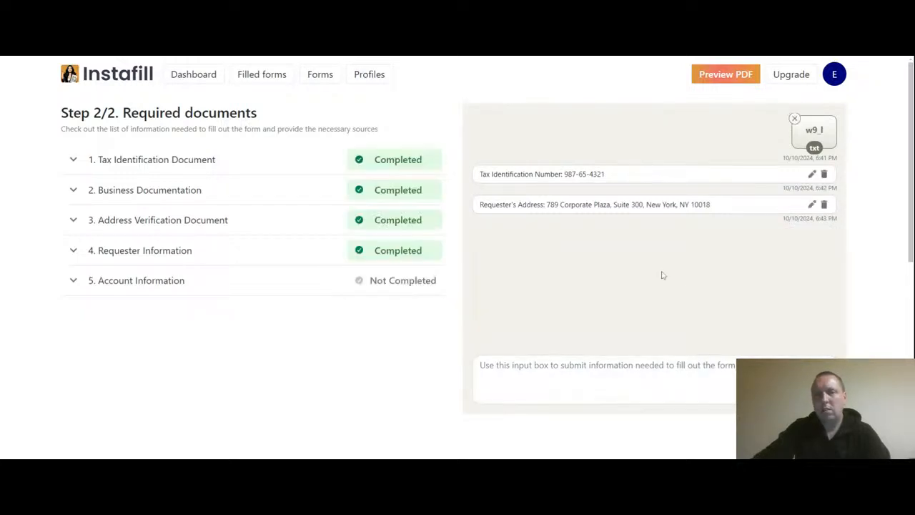
click(72, 283)
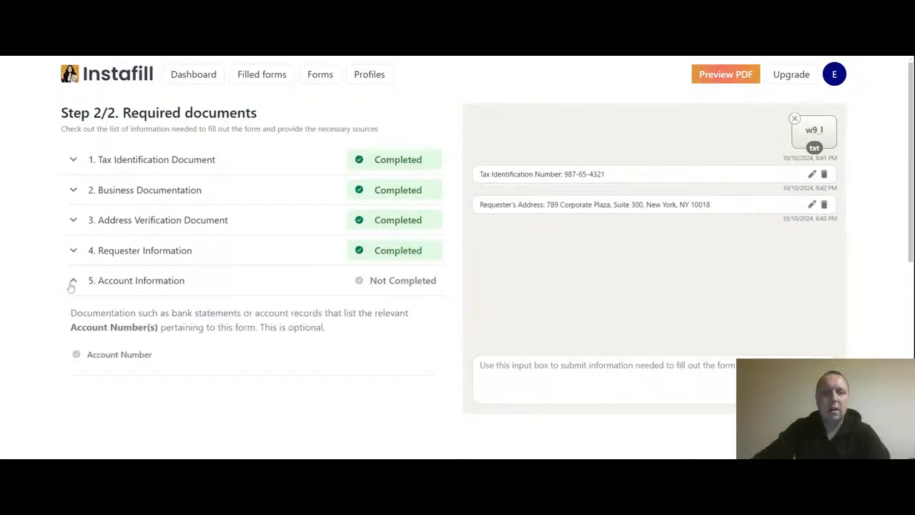
drag(153, 356, 87, 365)
key(ctrl+c)
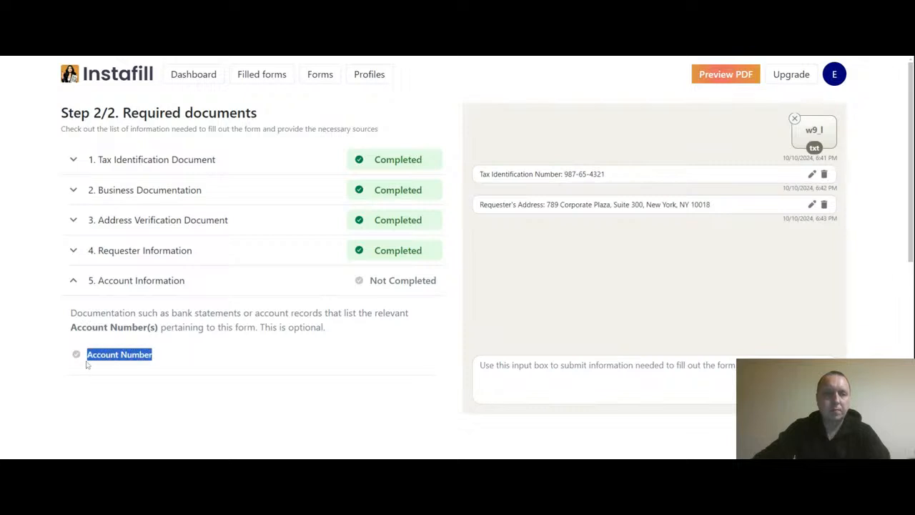
click(526, 373)
key(ctrl+v)
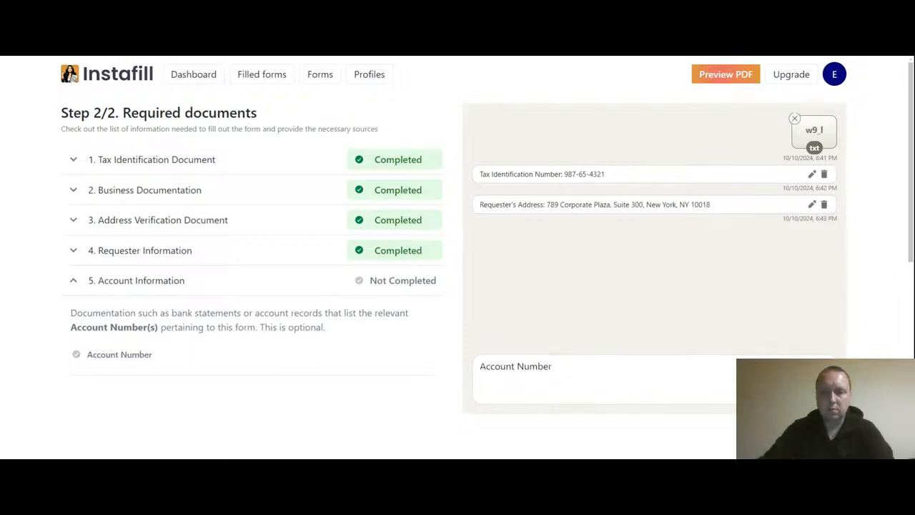
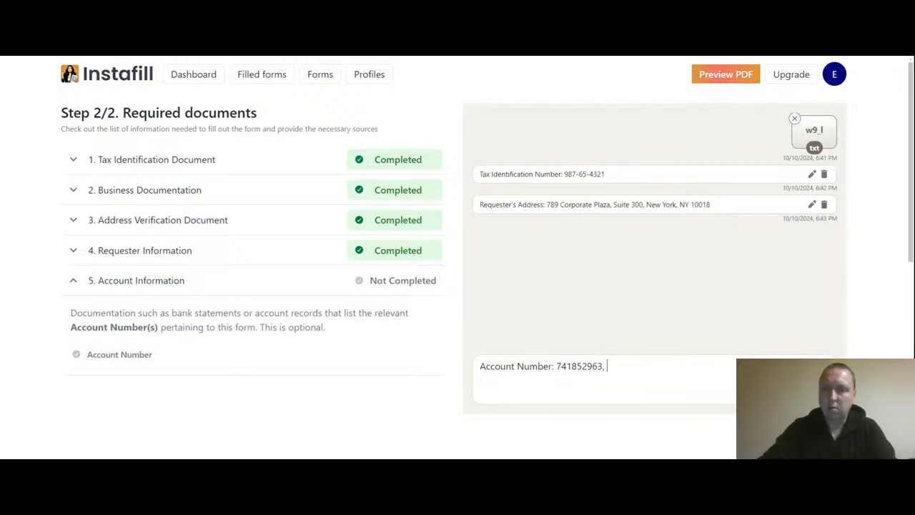
key(Return)
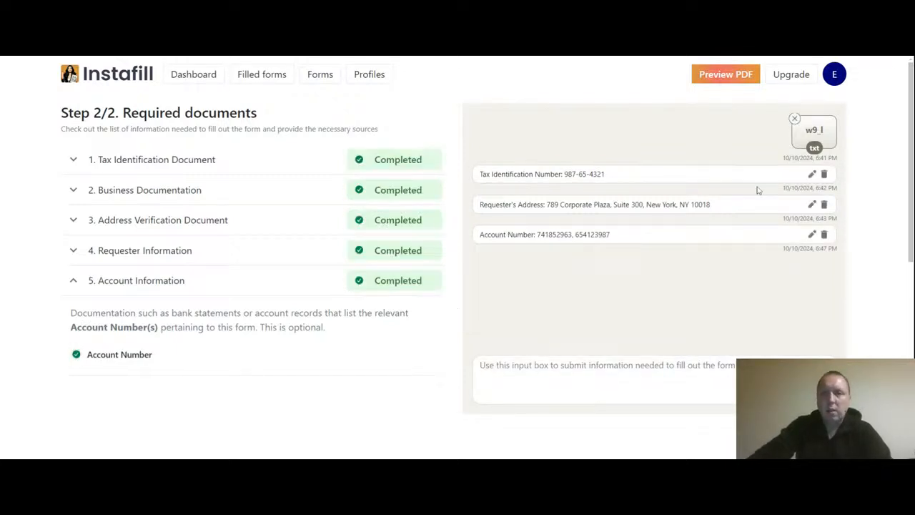
Step: Refresh the PDF preview and check that line 7 shows both account numbers
click(718, 79)
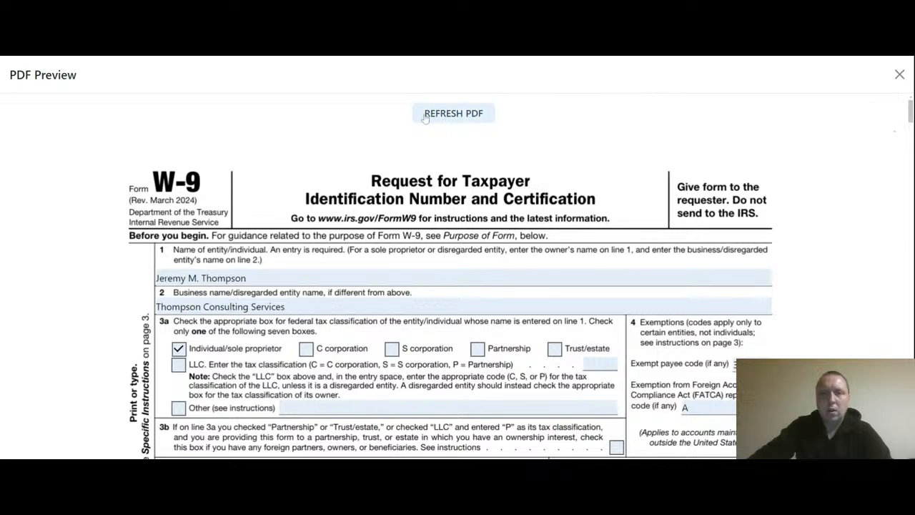
click(447, 118)
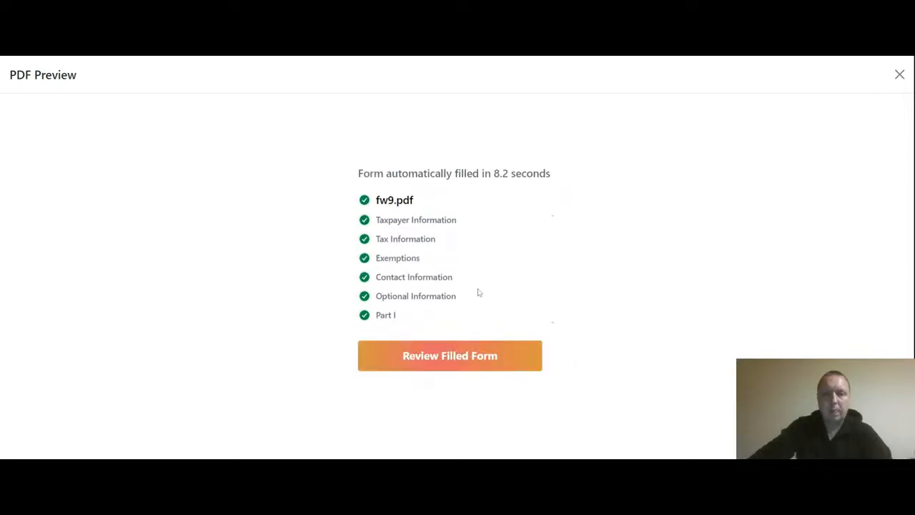
click(444, 364)
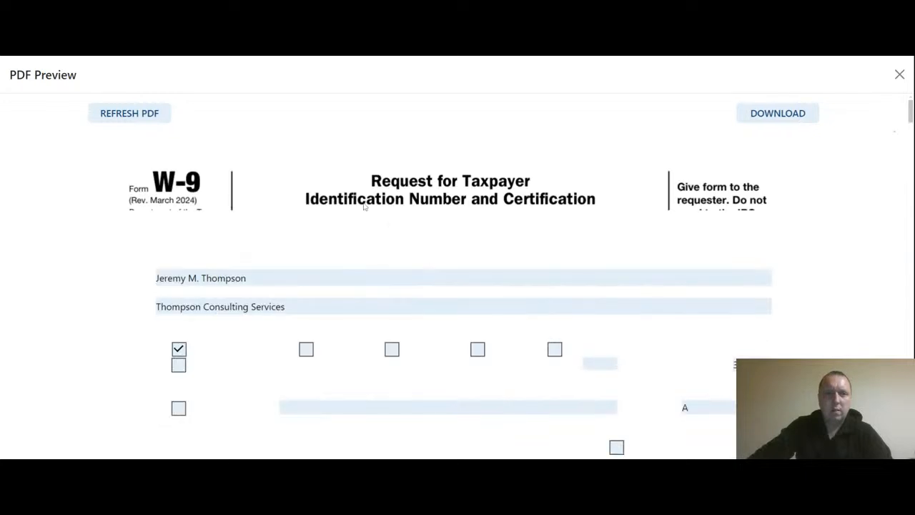
scroll(361, 189, down, 5)
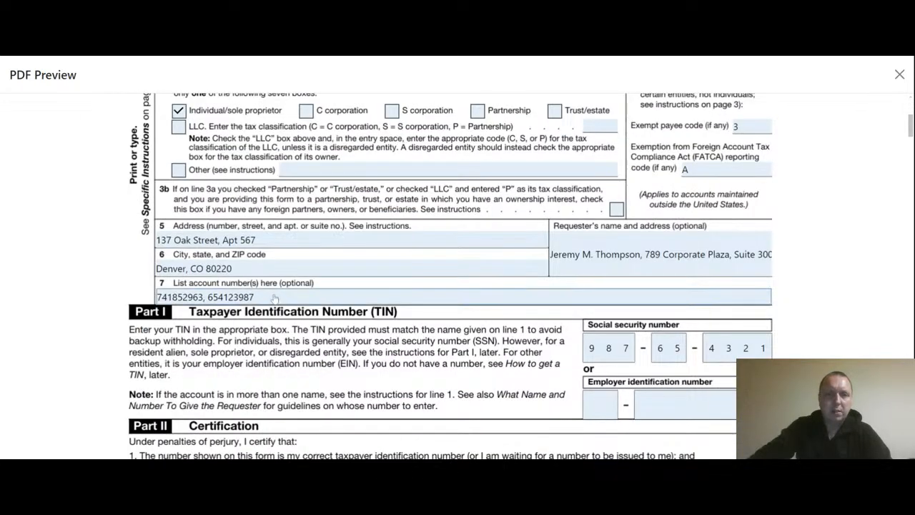
drag(276, 299, 136, 299)
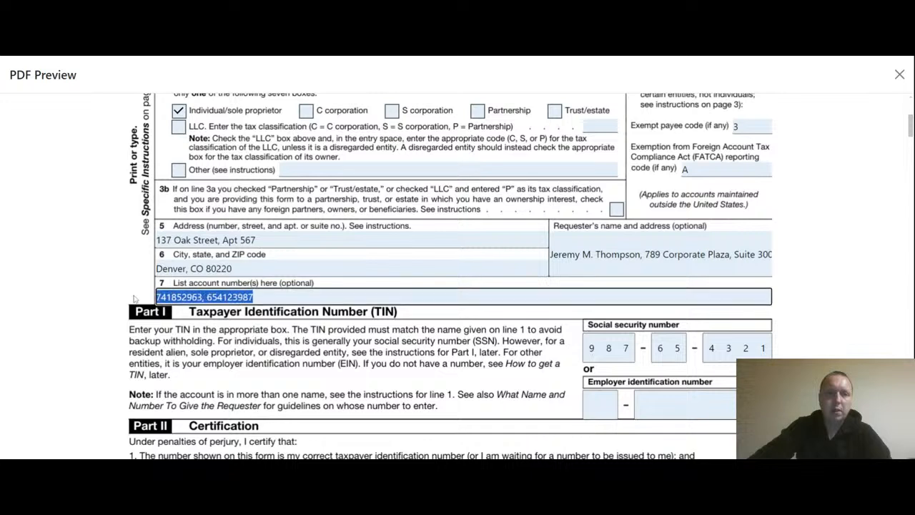
click(278, 299)
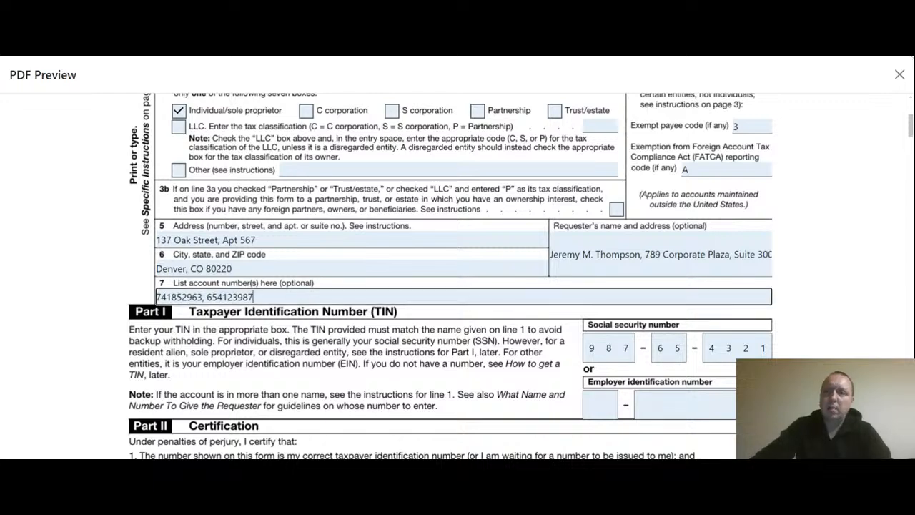
Step: Reopen the W-9 PDF preview and expand its Download/Sign dropdown
click(899, 74)
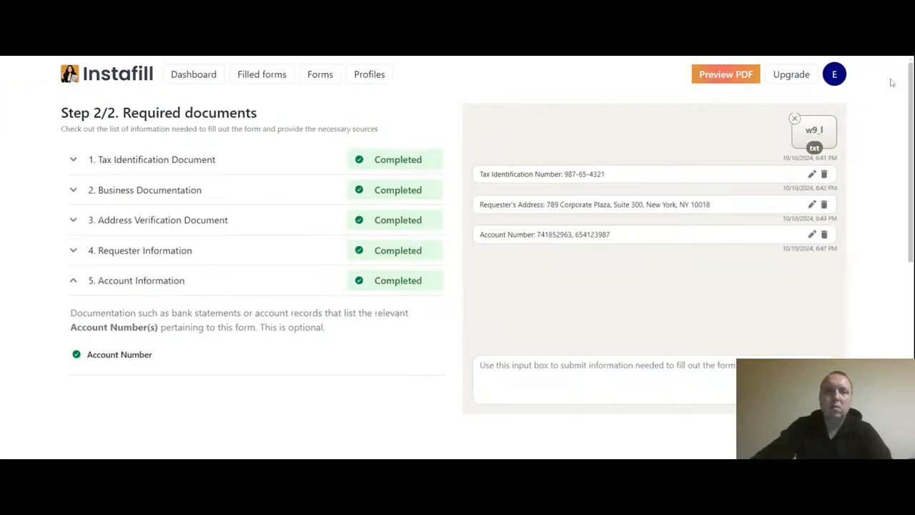
drag(266, 120, 131, 115)
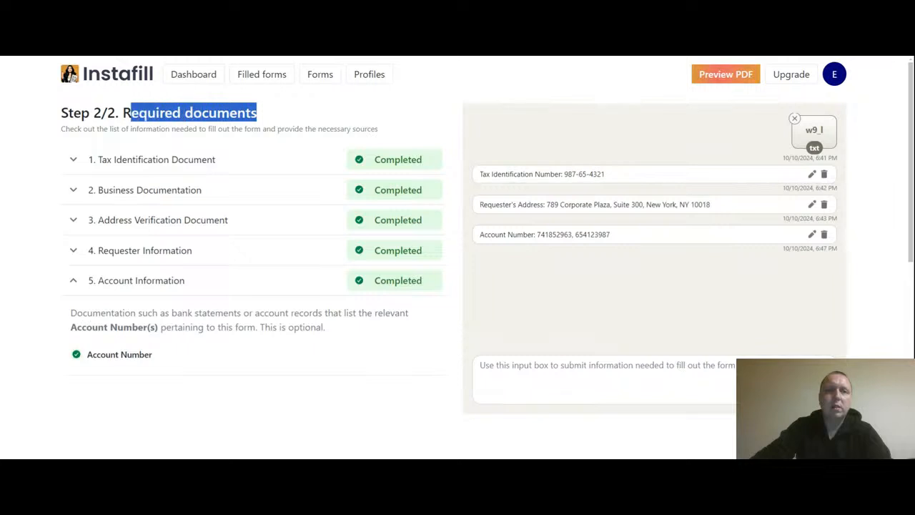
click(622, 241)
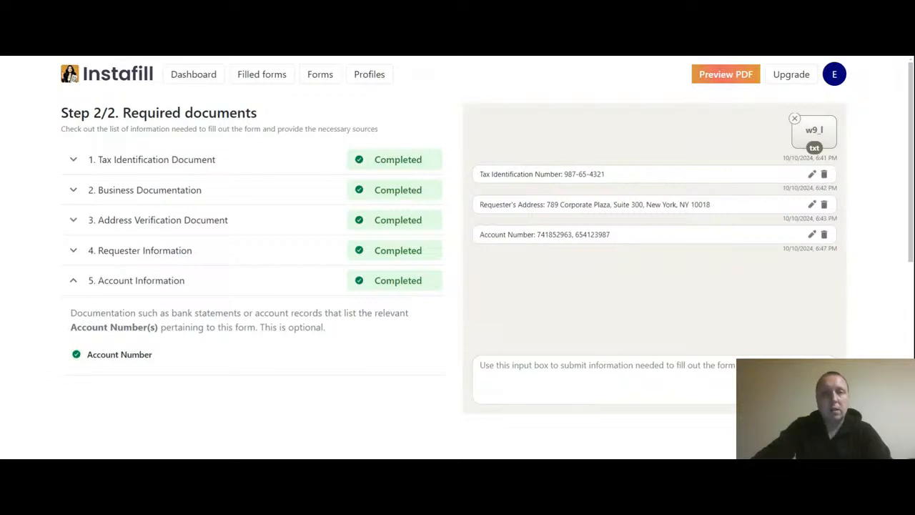
click(715, 80)
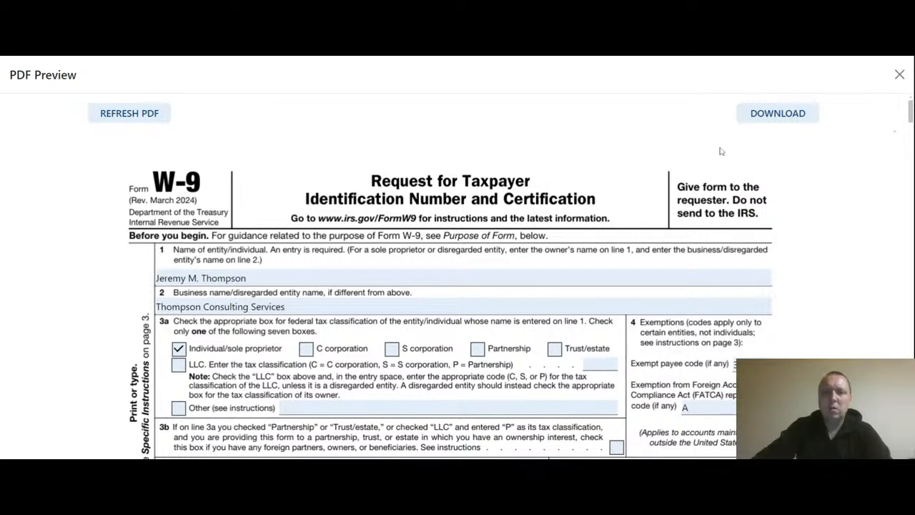
click(780, 118)
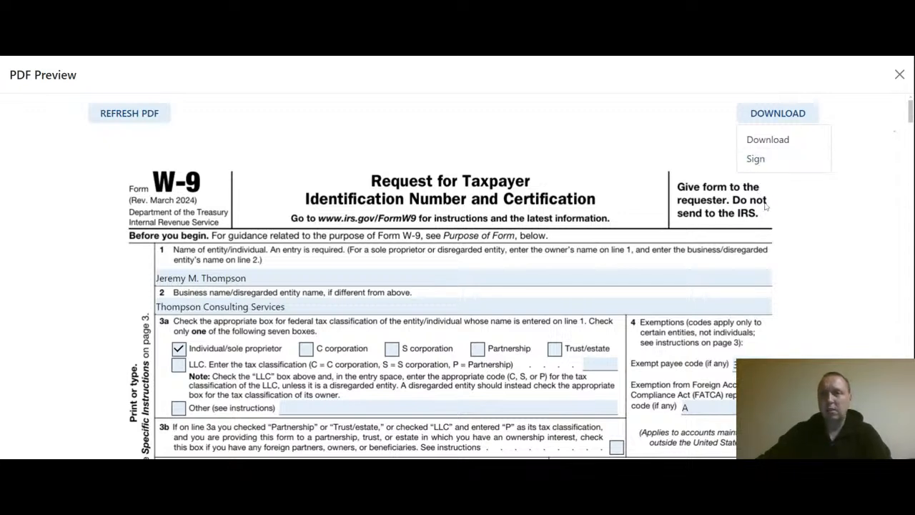
click(752, 163)
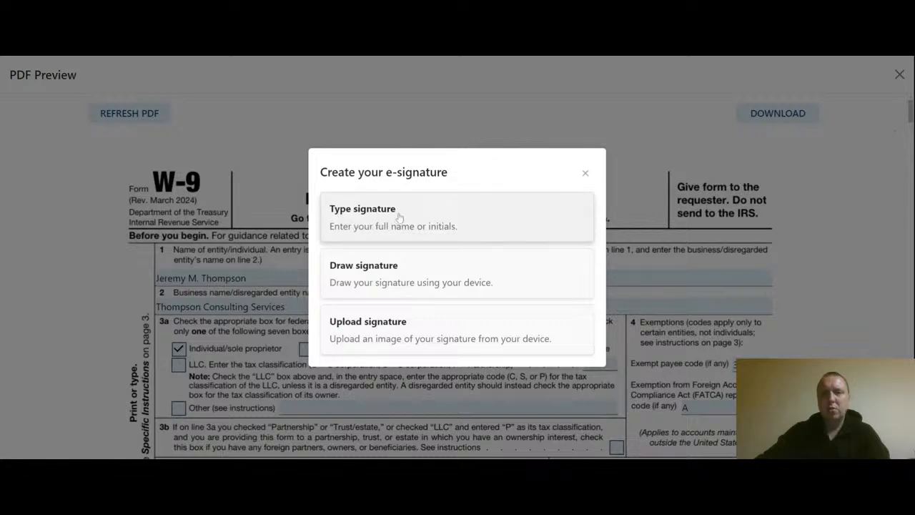
click(450, 272)
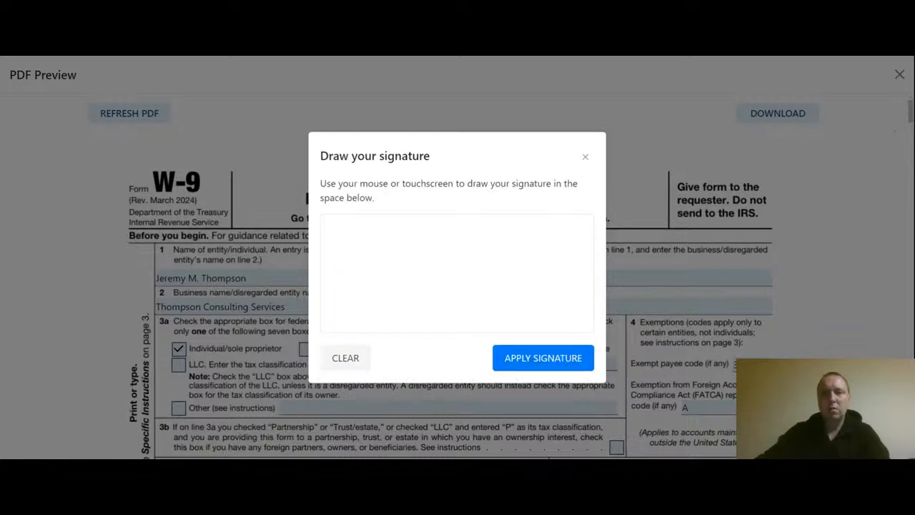
mouse_move(390, 250)
mouse_down()
mouse_move(366, 286)
mouse_move(439, 258)
mouse_move(452, 262)
mouse_up()
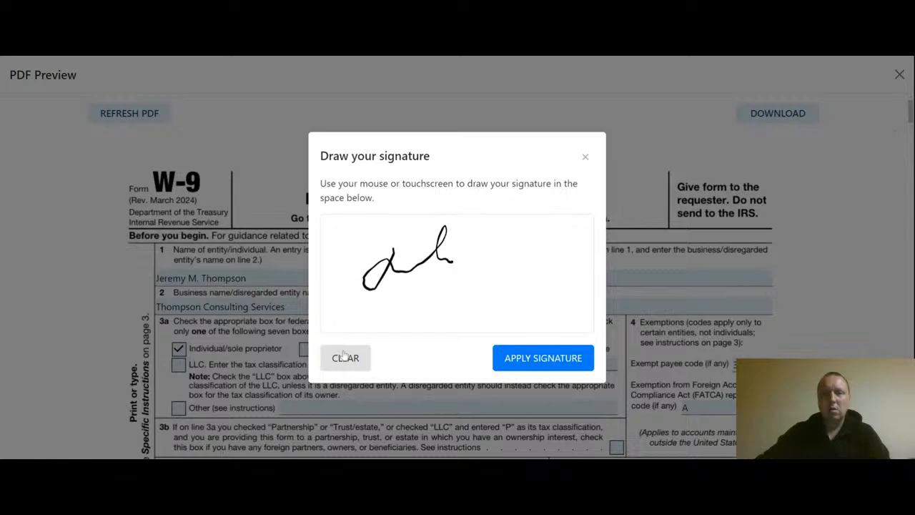
click(357, 352)
click(586, 157)
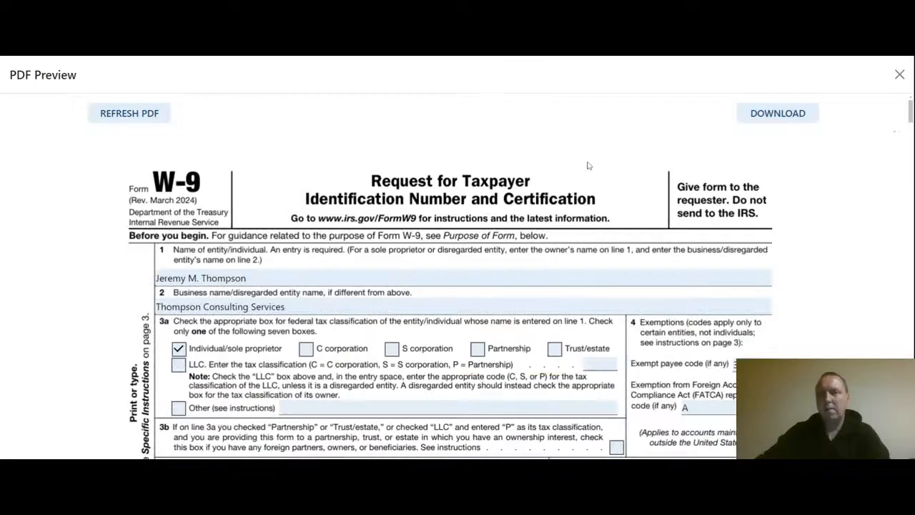
click(767, 117)
click(752, 156)
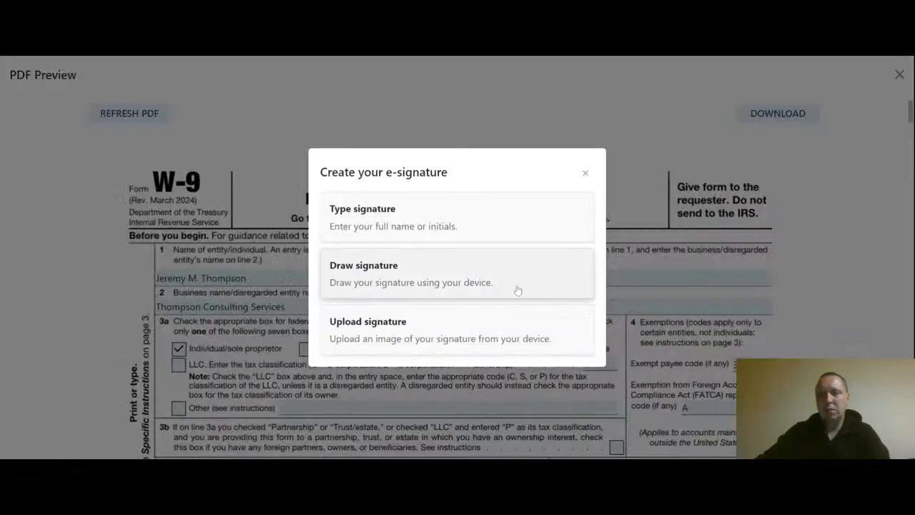
click(444, 322)
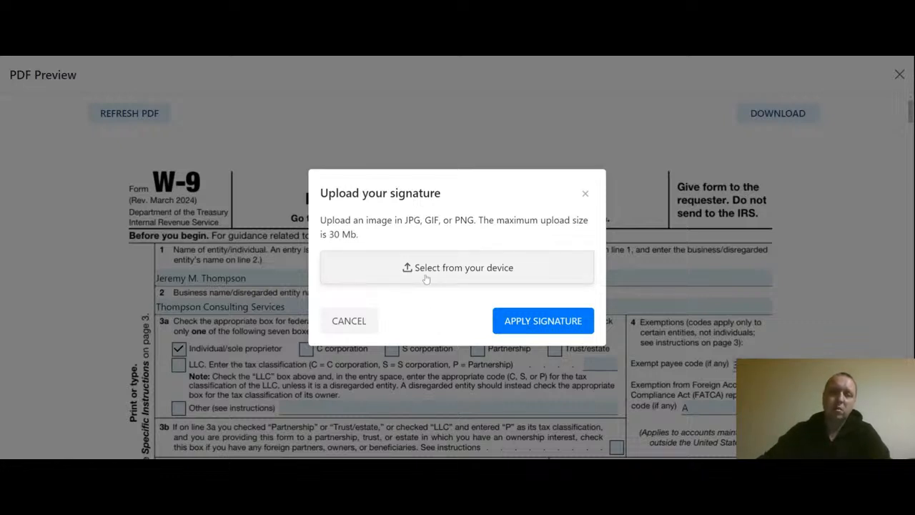
click(349, 323)
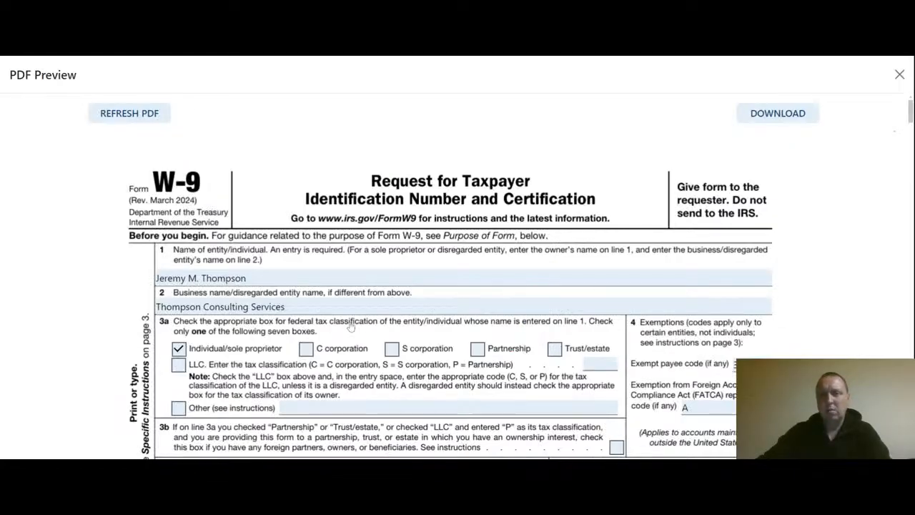
click(276, 283)
triple_click(277, 284)
click(292, 283)
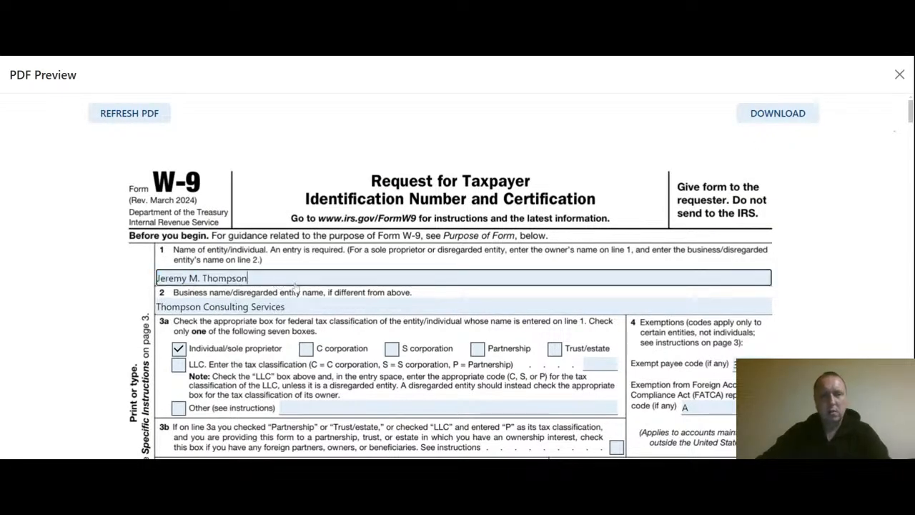
click(789, 122)
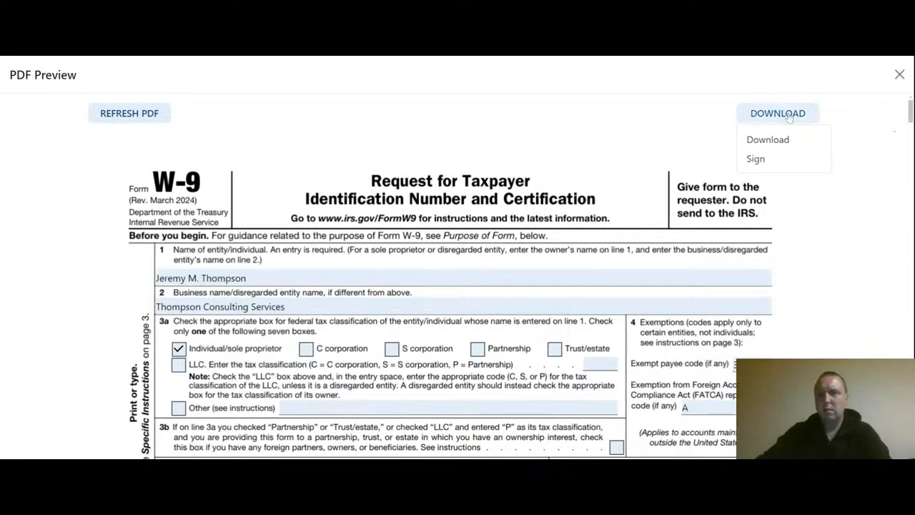
Step: Type the filer's full name as a signature, choose a script style, and apply it
click(758, 164)
click(405, 220)
click(401, 235)
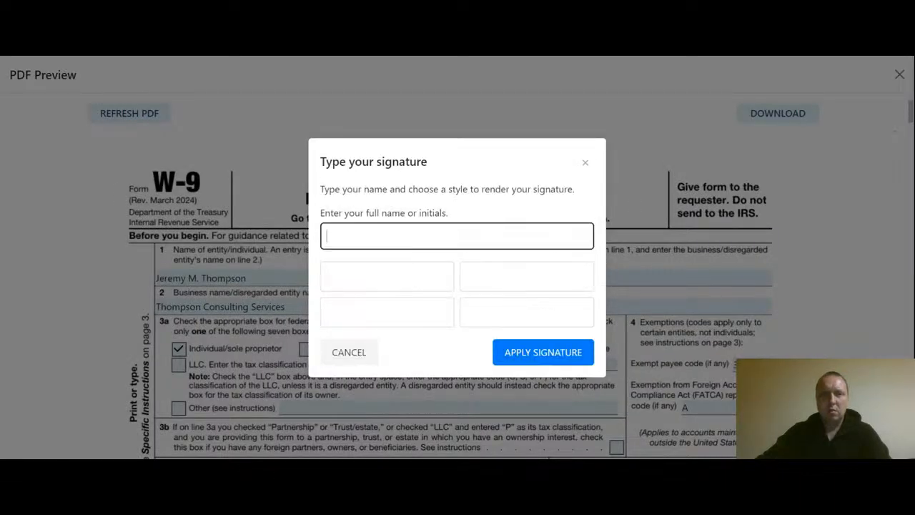
click(424, 275)
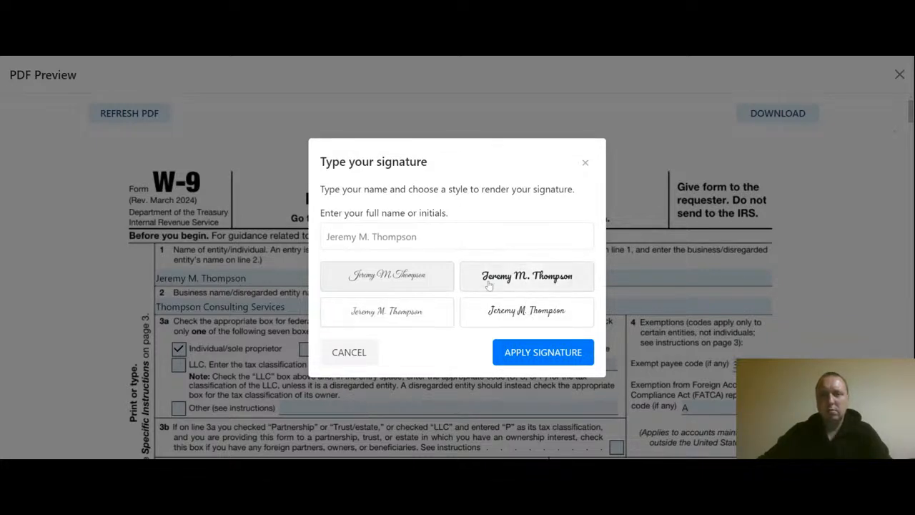
click(526, 353)
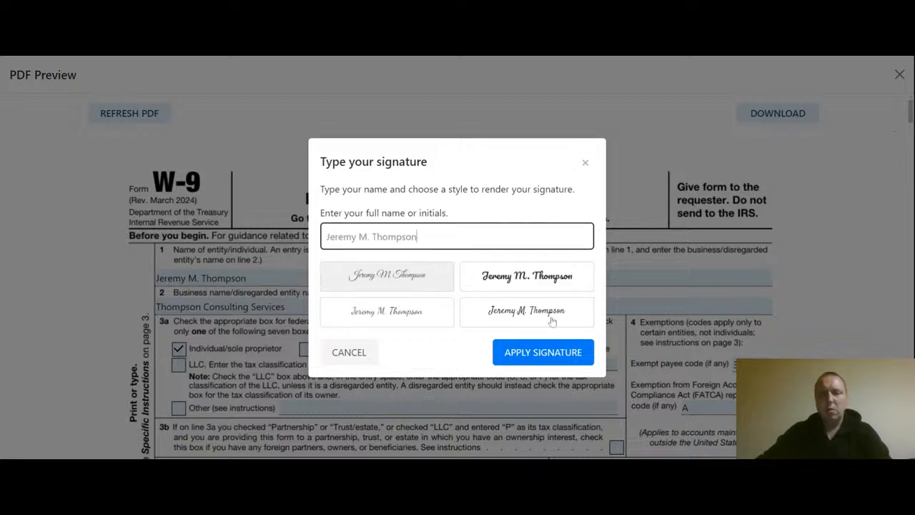
click(544, 356)
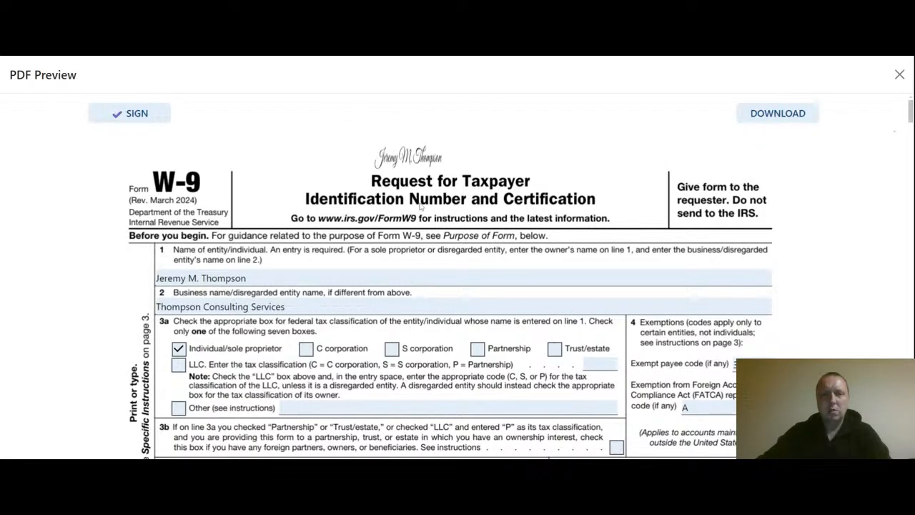
Step: Align the signature on the Part II signature line and finalize the signing
scroll(415, 211, down, 5)
scroll(385, 225, down, 4)
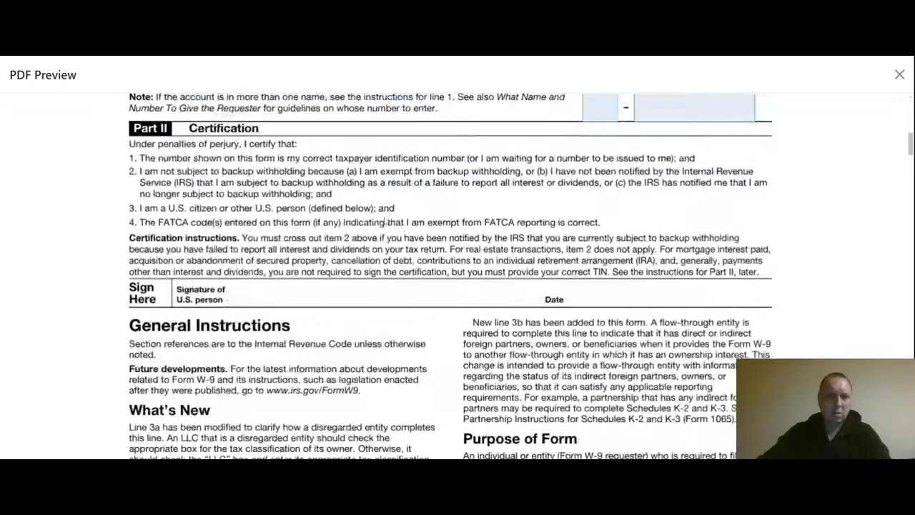
scroll(390, 215, down, 1)
drag(298, 279, 286, 278)
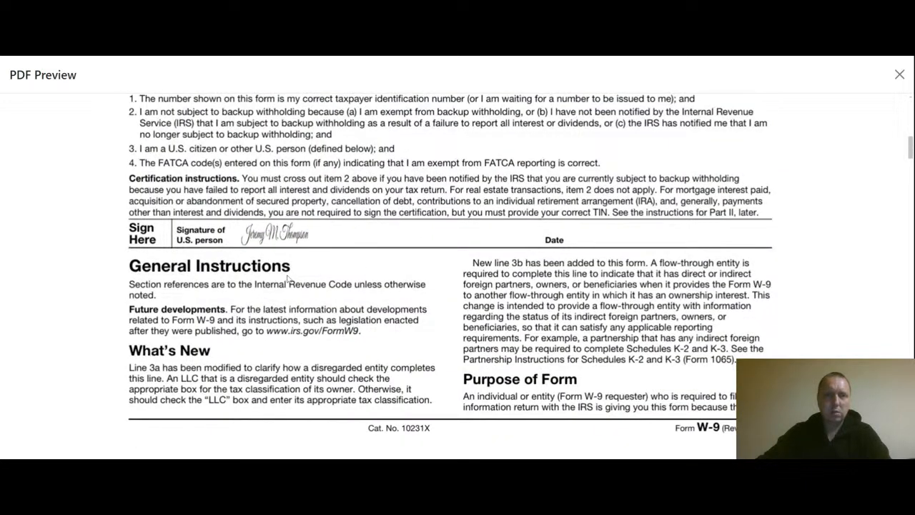
scroll(305, 206, up, 5)
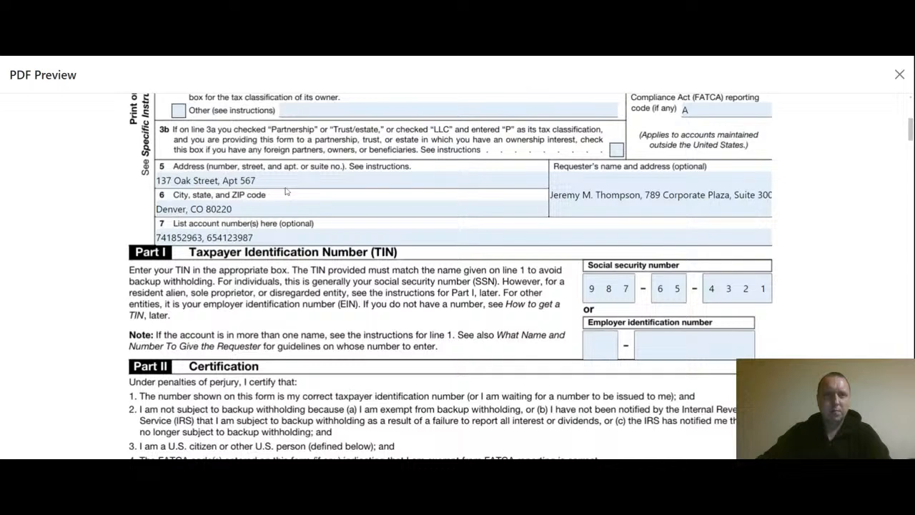
scroll(285, 191, up, 4)
click(135, 114)
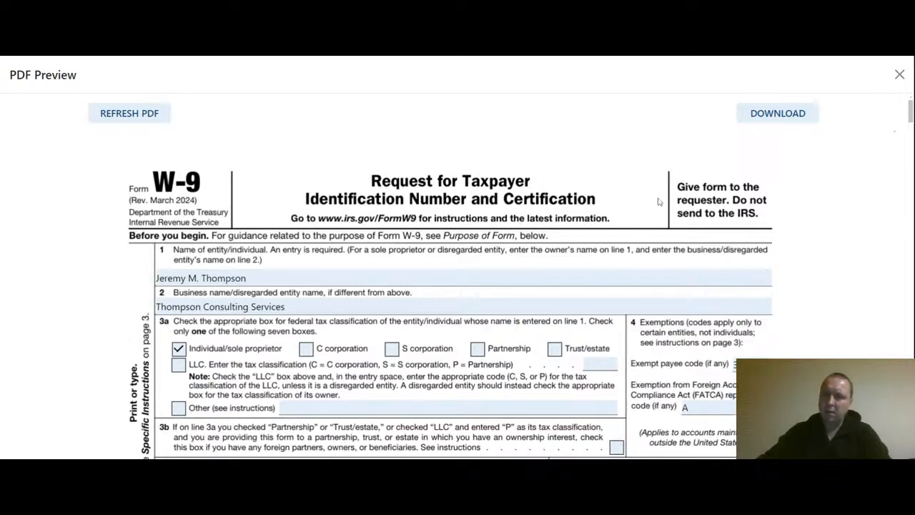
Step: Review the signed W-9 and download it as a signed PDF
scroll(651, 187, down, 3)
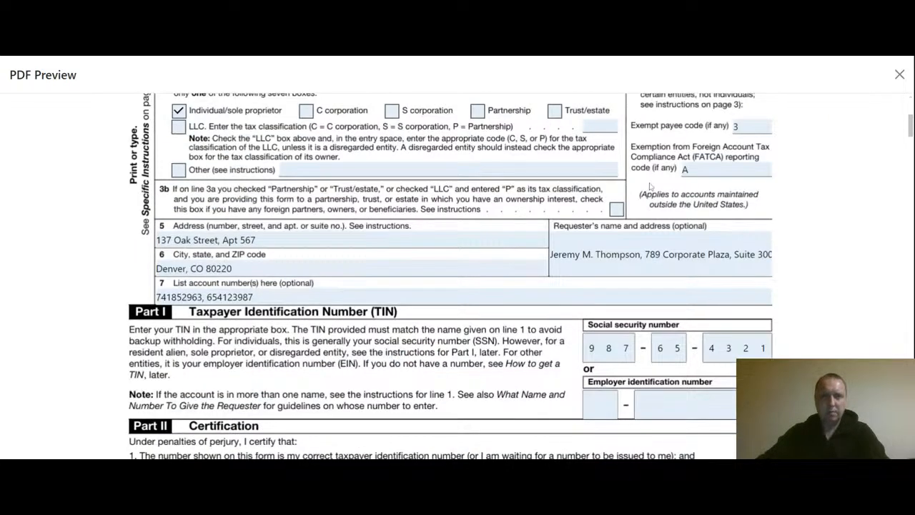
scroll(650, 187, up, 3)
scroll(649, 183, down, 3)
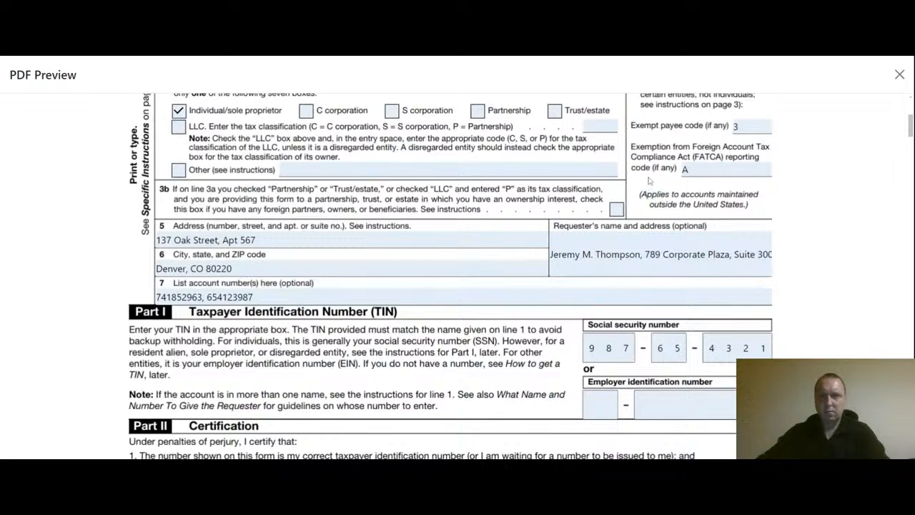
scroll(649, 181, up, 1)
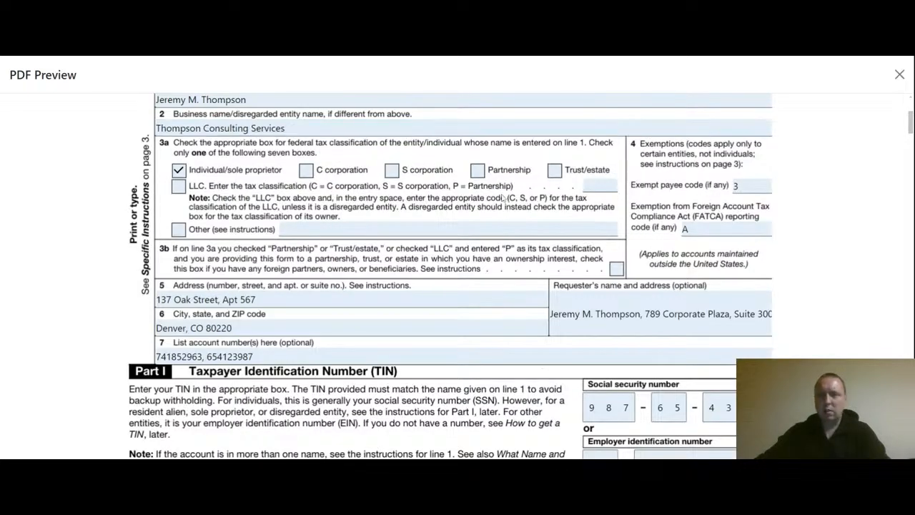
scroll(571, 228, down, 3)
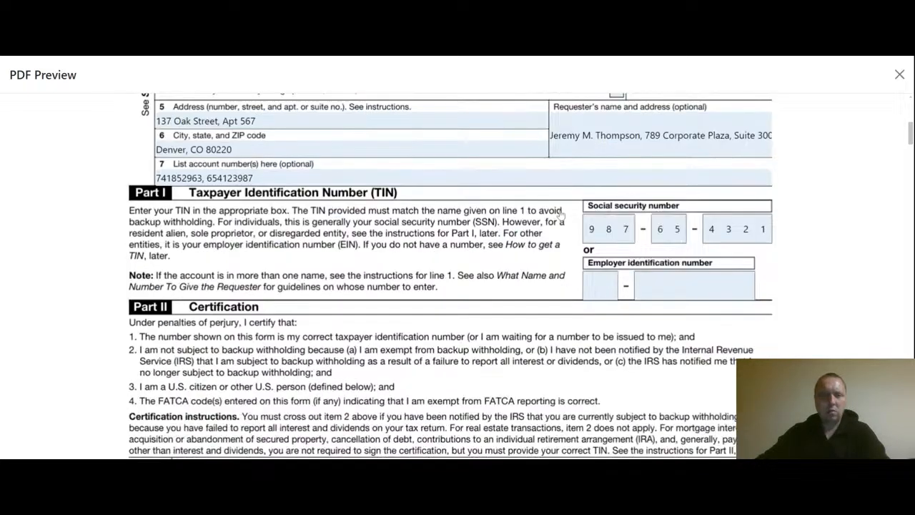
scroll(560, 213, down, 4)
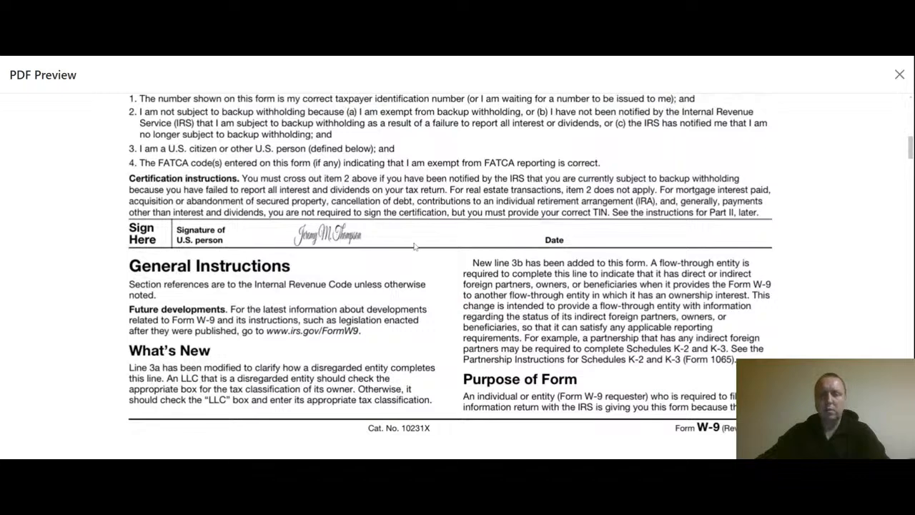
scroll(747, 295, up, 10)
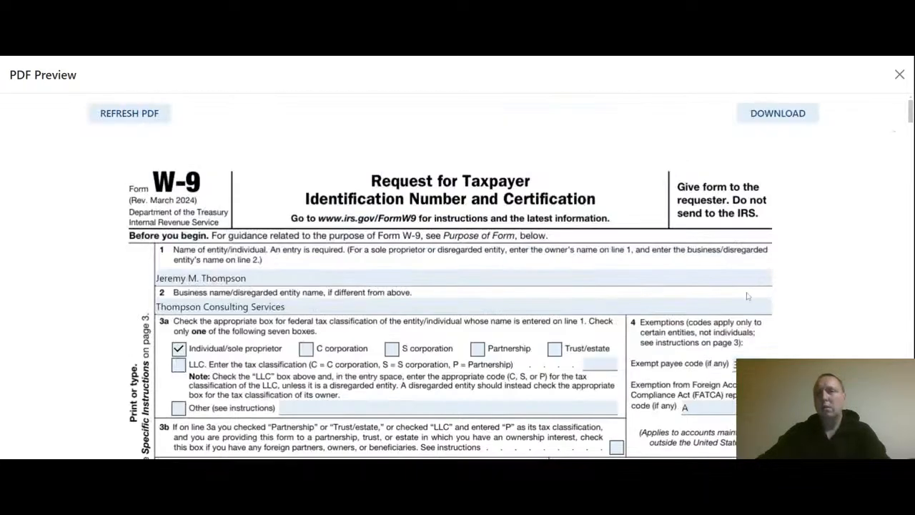
click(760, 118)
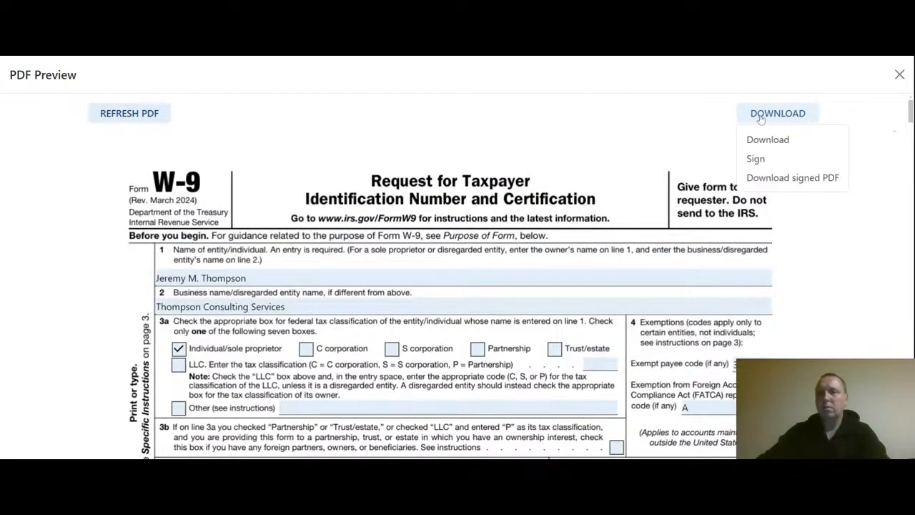
click(770, 178)
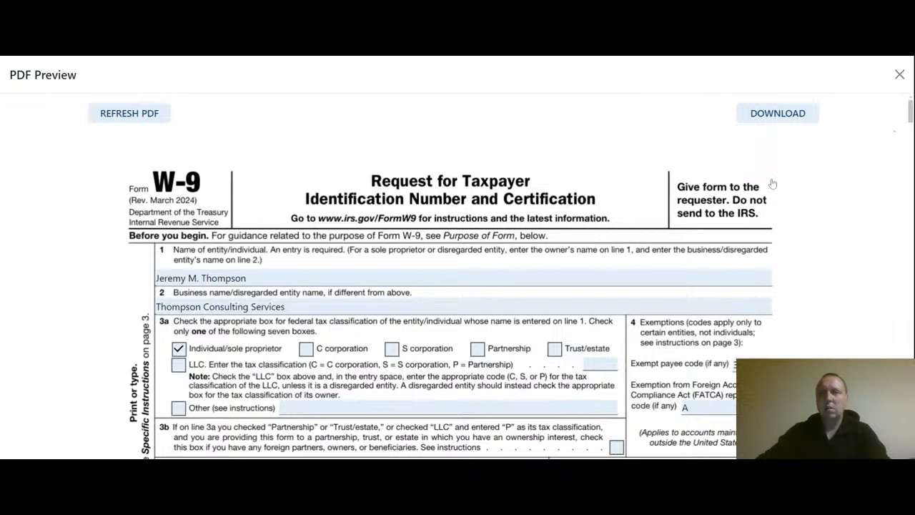
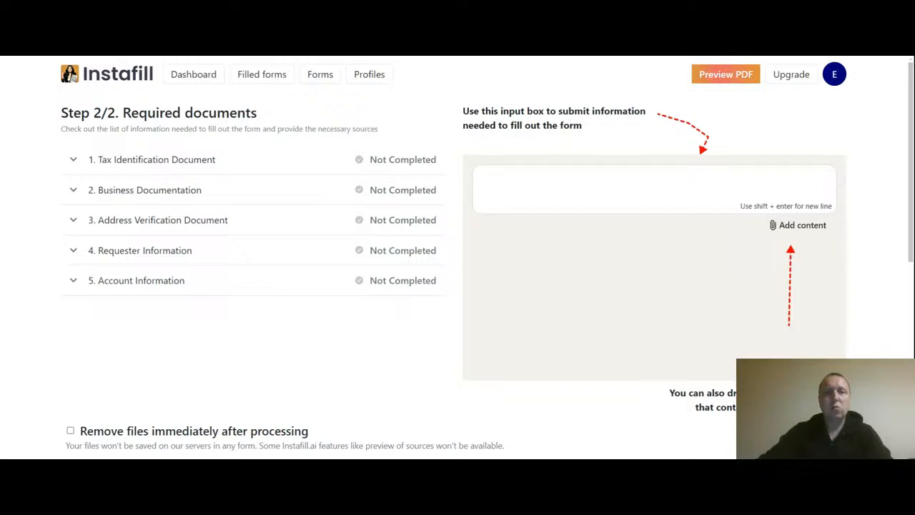
Step: Toggle 'Remove files immediately after processing' on and back off so uploaded files stay saved
click(71, 430)
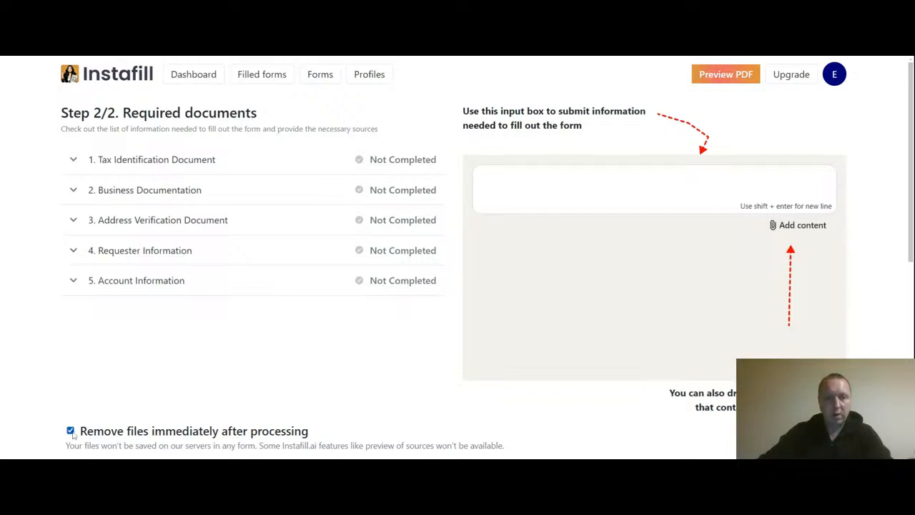
click(71, 431)
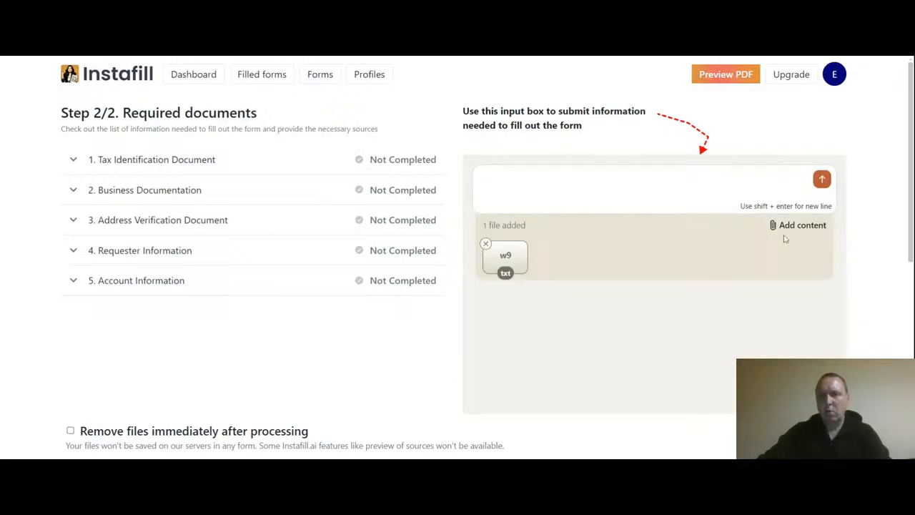
Step: Submit w9.txt to complete all five required sections, then preview the filled fw9.pdf
click(822, 180)
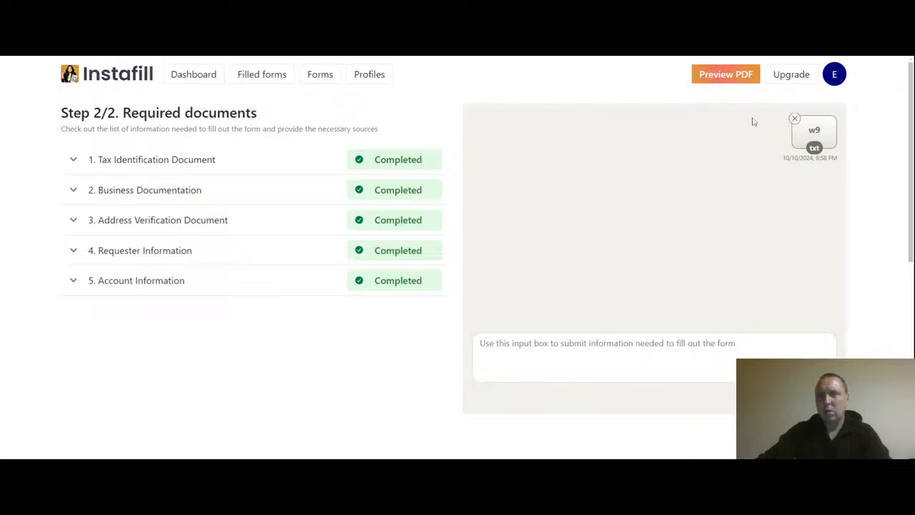
click(722, 77)
Step: Refresh the PDF from extracted data and review the filled W-9 with name and sole-proprietor box
click(449, 118)
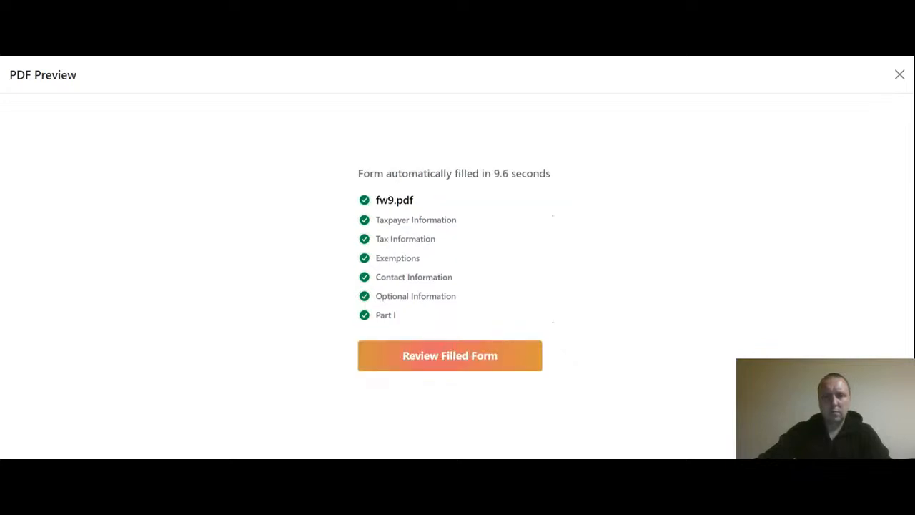
click(446, 356)
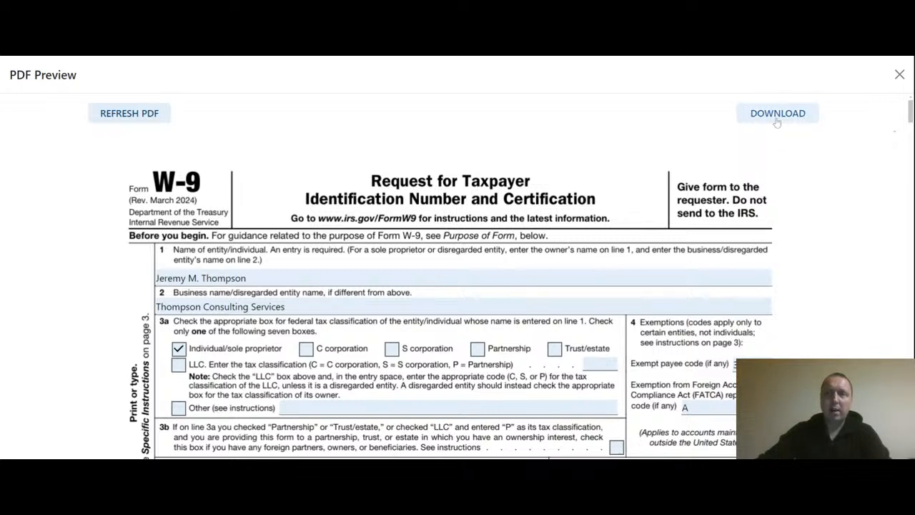
Step: Close the W-9 preview and reload Instafill from its logo
click(898, 78)
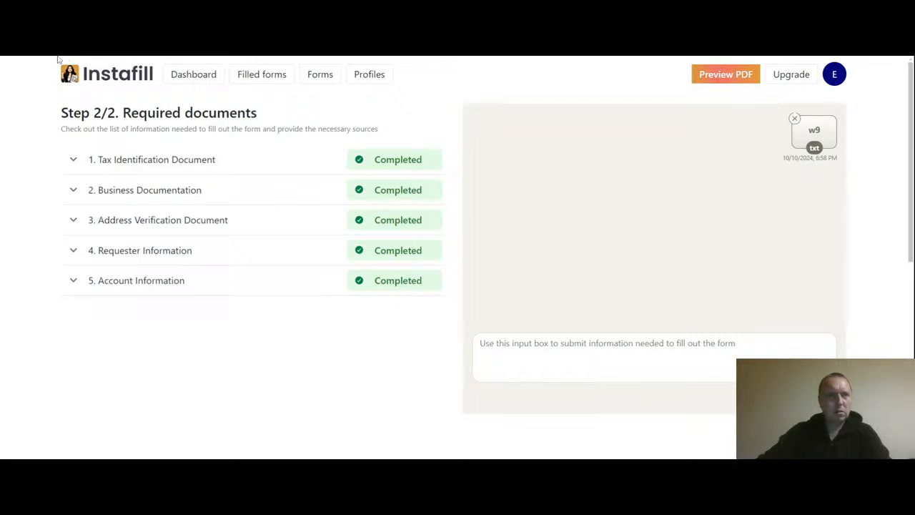
click(122, 68)
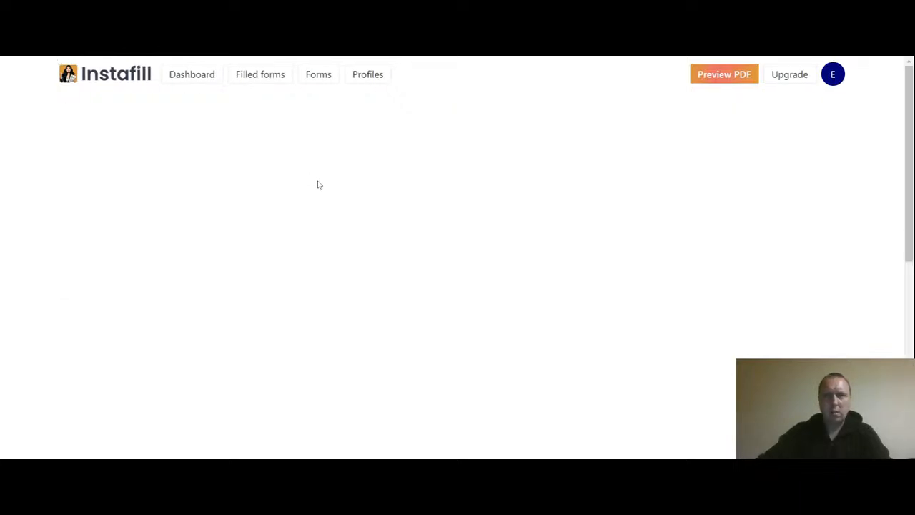